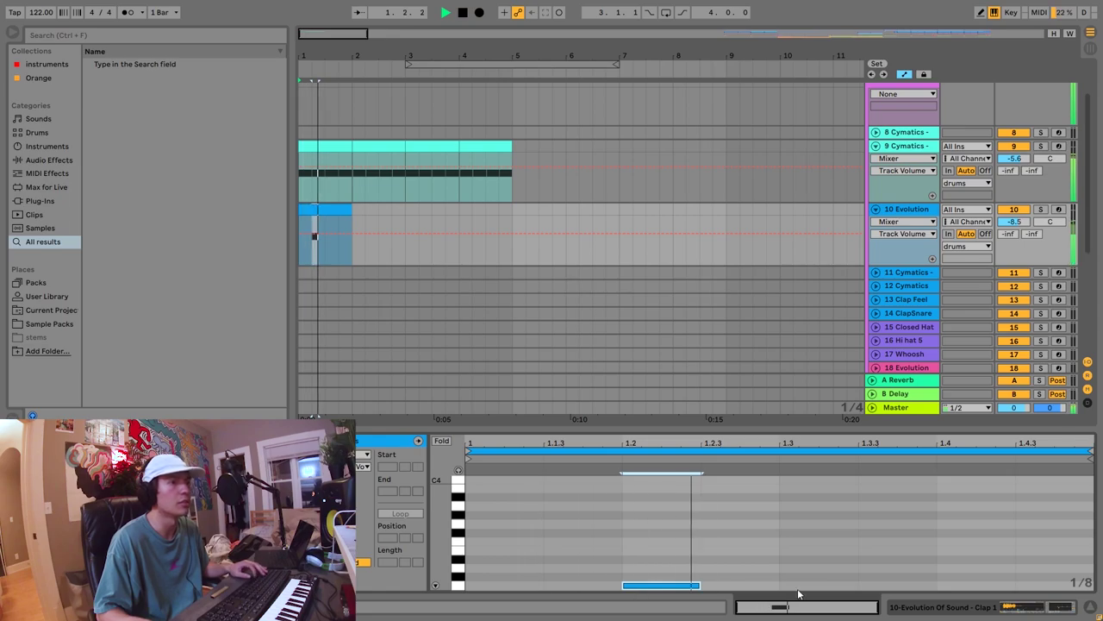
# - Add a clap note on beat 4 and duplicate the one-bar clap clip until it fills four bars
pyautogui.doubleClick(938, 586)
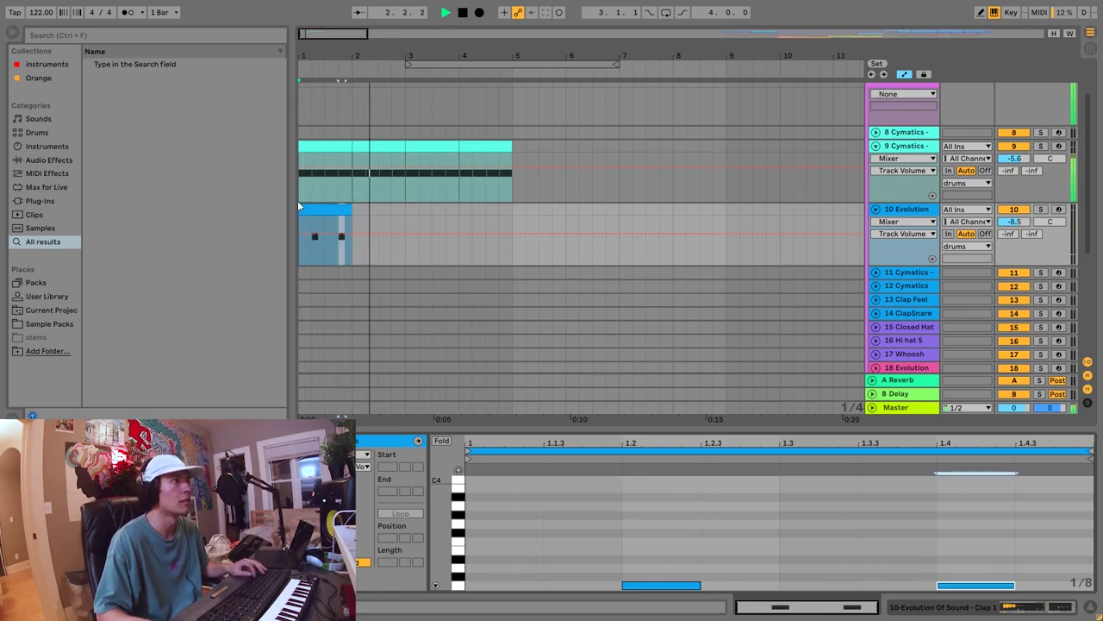
pyautogui.hotkey('ctrl', 'd')
pyautogui.scroll(-2, 445, 194)
pyautogui.scroll(3, 445, 194)
pyautogui.hotkey('ctrl', 'd')
pyautogui.hotkey('ctrl', 'd')
pyautogui.scroll(-3, 445, 194)
pyautogui.press('space')
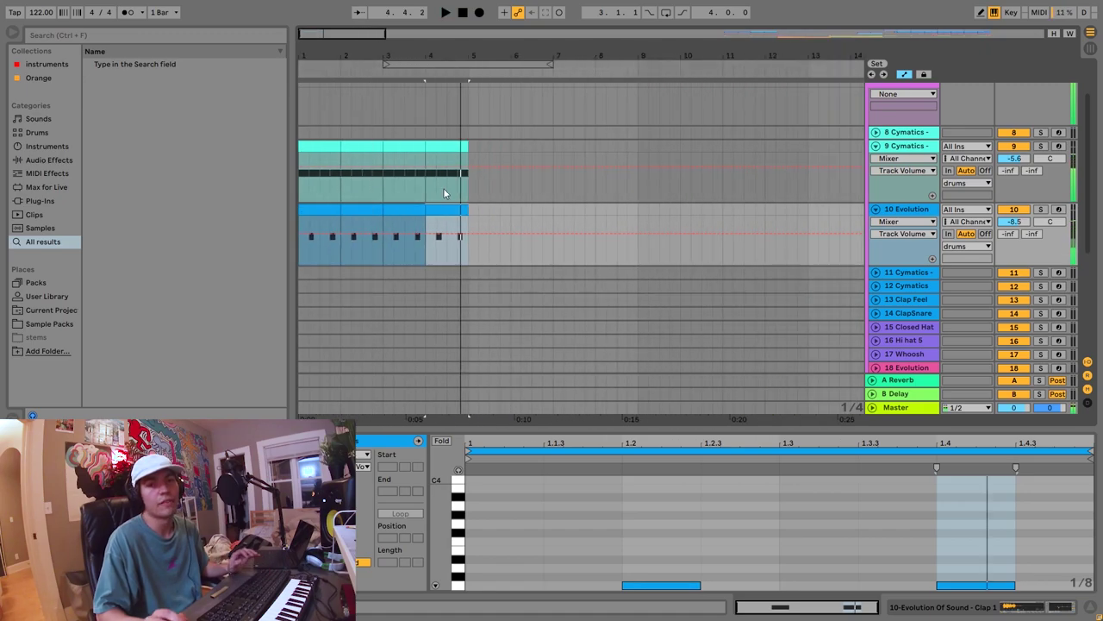
# - Examine the Simpler and EQ Eight devices on the layered clap tracks 10, 11 and 12
pyautogui.click(916, 212)
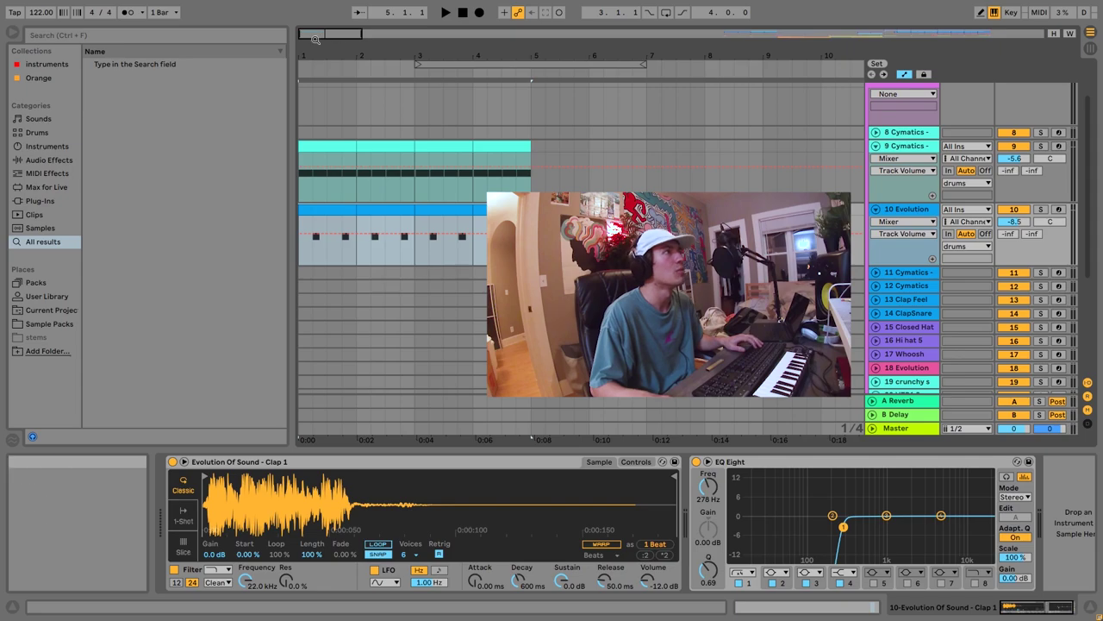
pyautogui.click(919, 274)
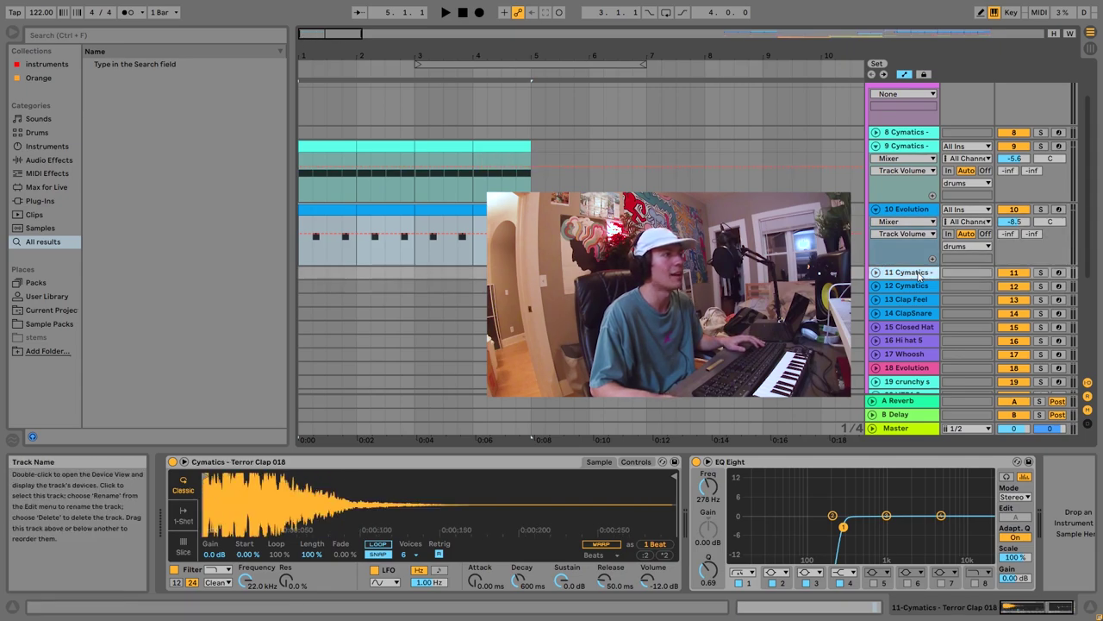
pyautogui.click(911, 285)
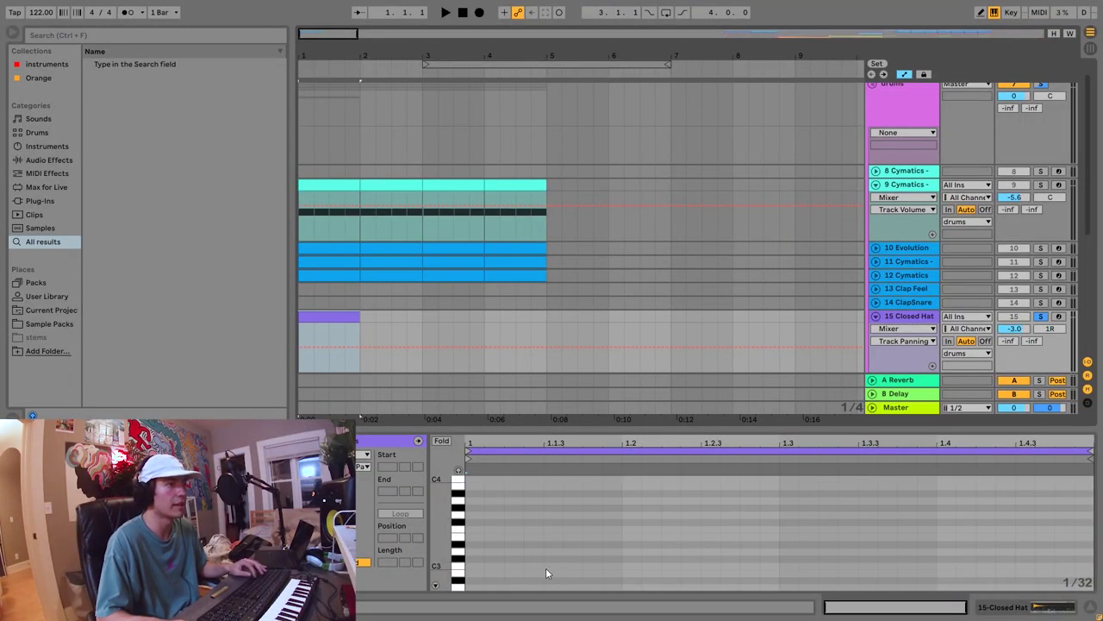
# - Draw four short closed-hat notes on the offbeats at 1.1.3, 1.2.3, 1.3.3 and 1.4.3 and play the pattern
pyautogui.doubleClick(551, 567)
pyautogui.doubleClick(705, 568)
pyautogui.doubleClick(867, 566)
pyautogui.doubleClick(1026, 567)
pyautogui.press('space')
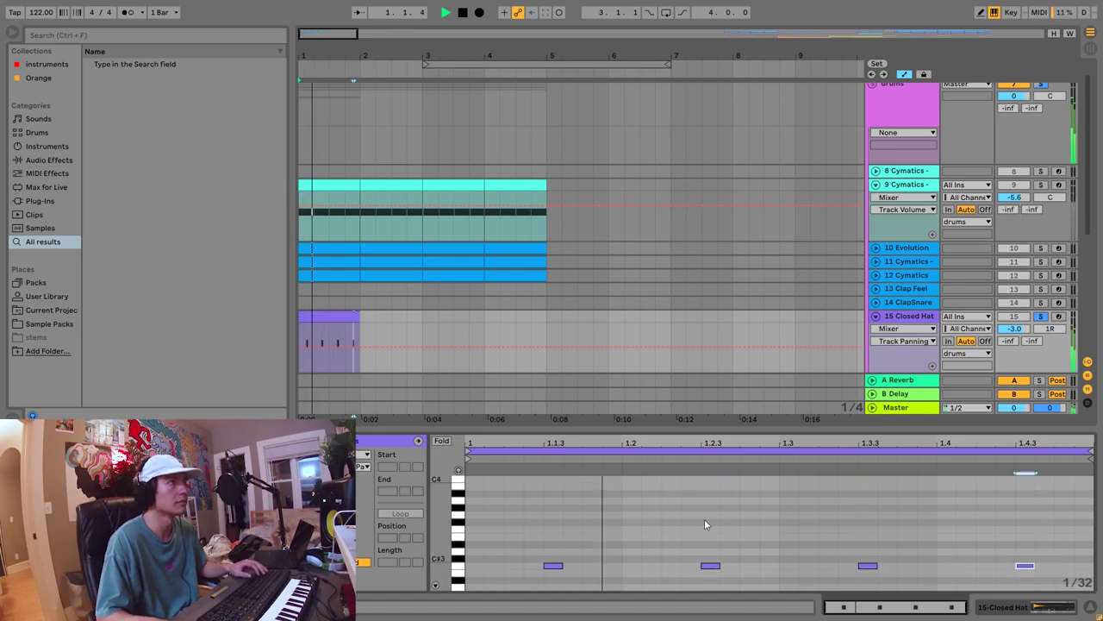
# - Take the closed hat track out of solo and select its one-bar clip
pyautogui.click(1044, 319)
pyautogui.click(324, 313)
pyautogui.press('space')
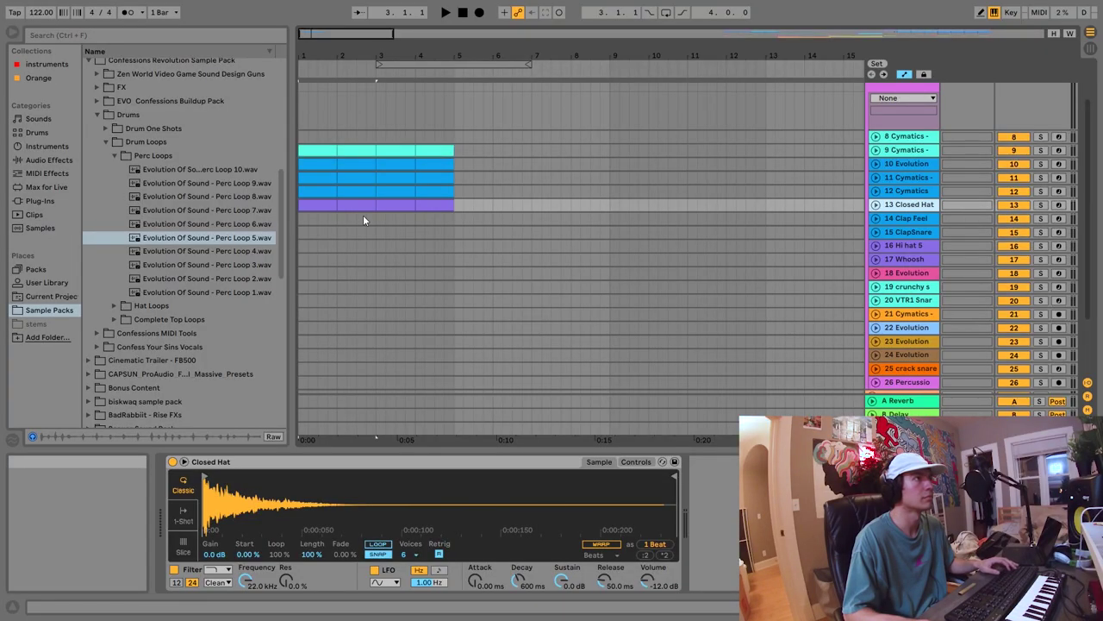
# - Insert an audio track below the closed hat, place Evolution Of Sound - Perc Loop 5.wav at bar 1, and play it
pyautogui.hotkey('ctrl', 't')
pyautogui.click(156, 241)
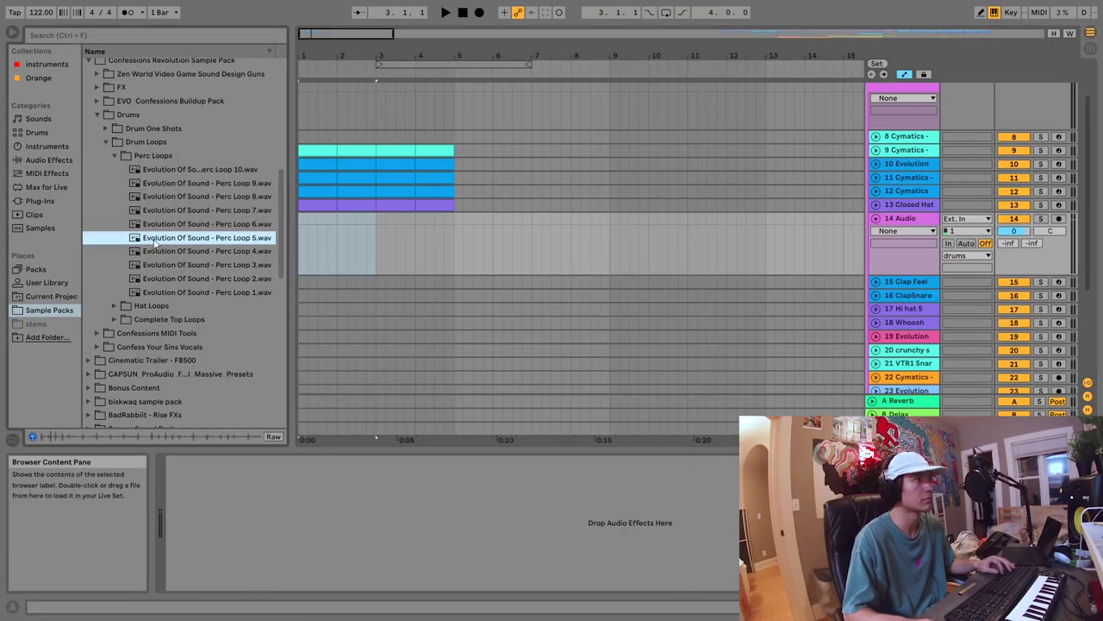
pyautogui.moveTo(194, 244); pyautogui.dragTo(301, 235)
pyautogui.press('space')
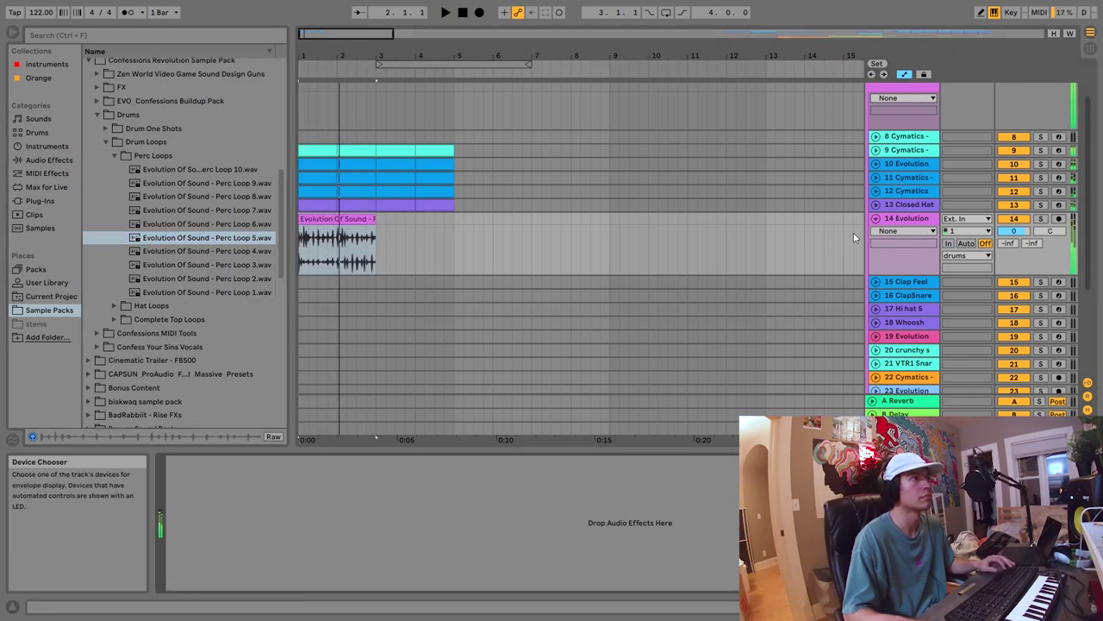
# - Search the full library for "eq" and load EQ Eight onto the perc loop track
pyautogui.click(72, 38)
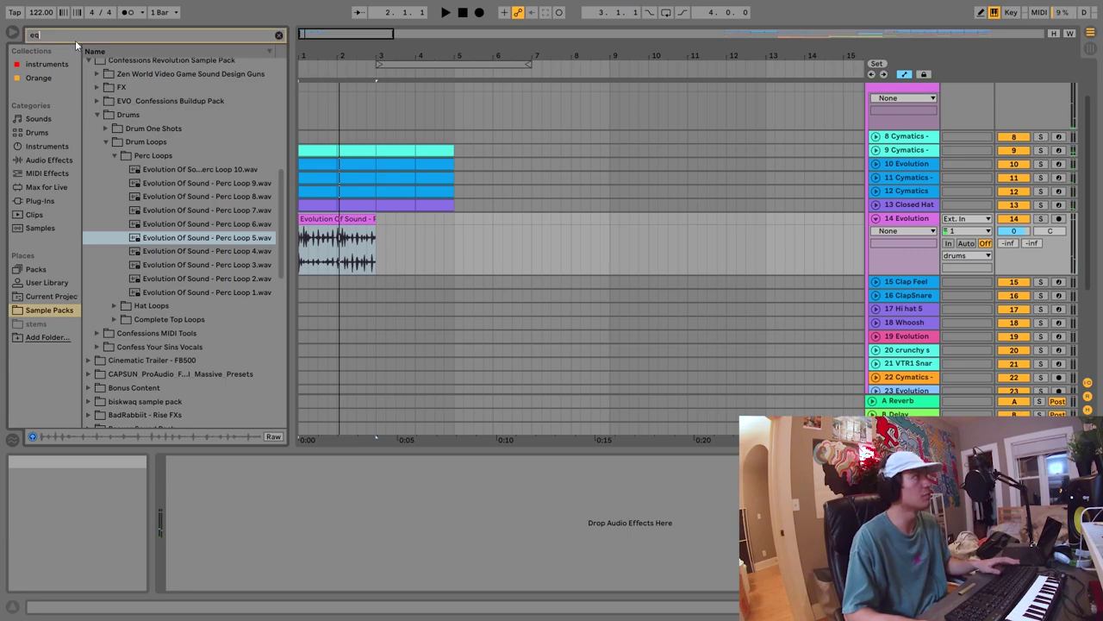
pyautogui.write('eq')
pyautogui.click(43, 241)
pyautogui.click(123, 79)
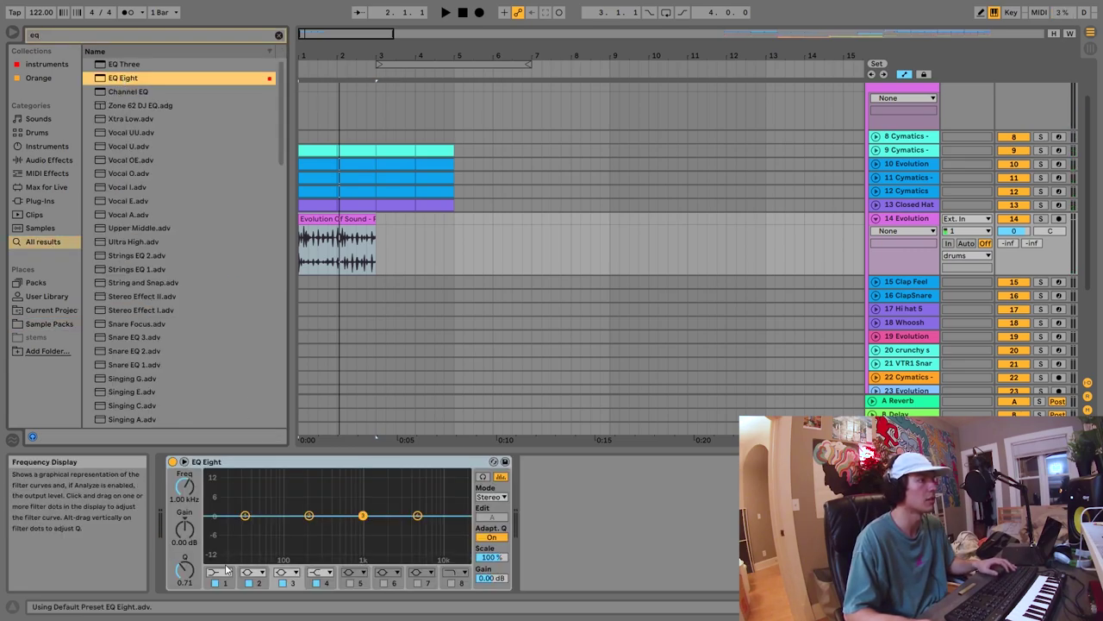
# - Make EQ Eight's band 1 a low cut at 4.49 kHz and lower the perc loop track's volume to -10.1 dB
pyautogui.click(220, 572)
pyautogui.click(220, 498)
pyautogui.moveTo(184, 487); pyautogui.dragTo(185, 382)
pyautogui.press('space')
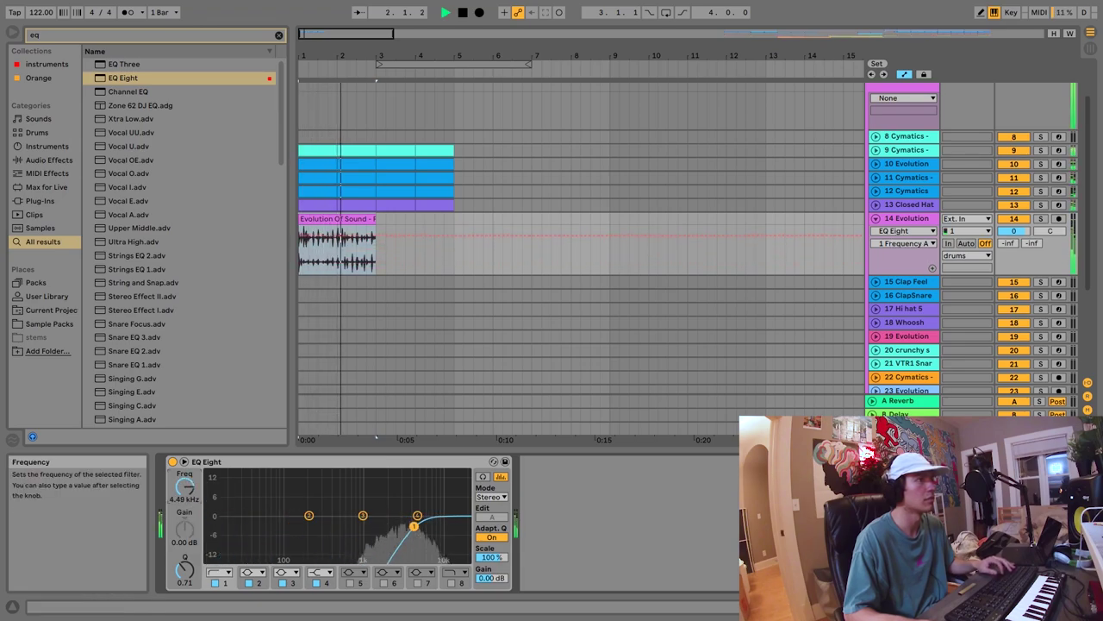
pyautogui.moveTo(1014, 230); pyautogui.dragTo(1014, 245)
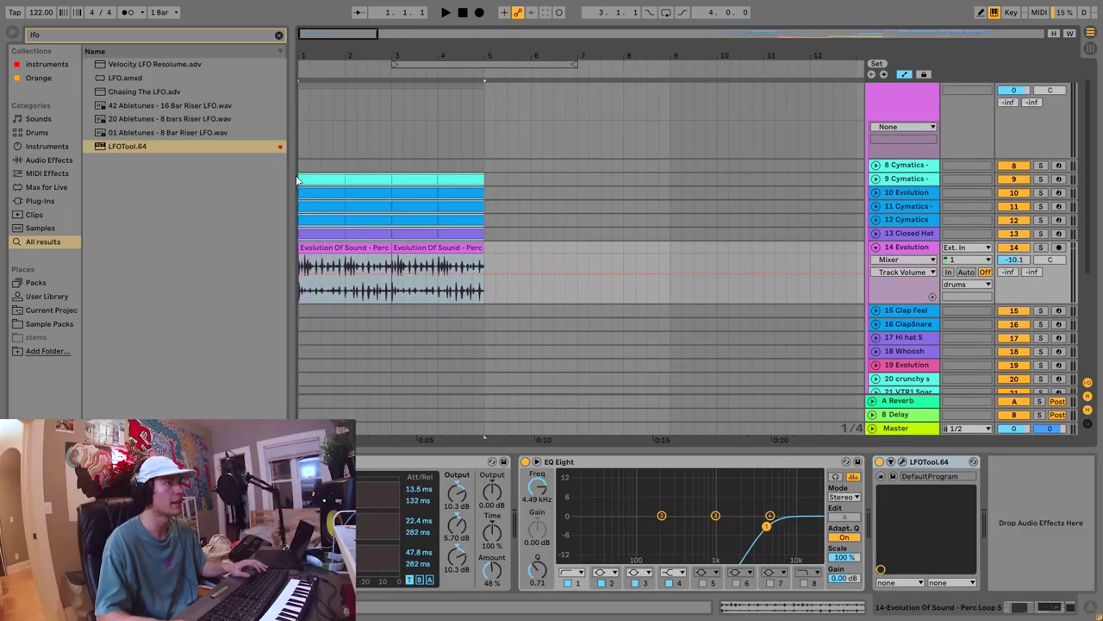
# - Duplicate the four-bar drum section once and collapse the perc loop track
pyautogui.click(331, 183)
pyautogui.hotkey('ctrl', 'd')
pyautogui.moveTo(348, 44)
pyautogui.mouseDown()
pyautogui.moveTo(346, 23)
pyautogui.moveTo(336, 43)
pyautogui.mouseUp()
pyautogui.click(875, 247)
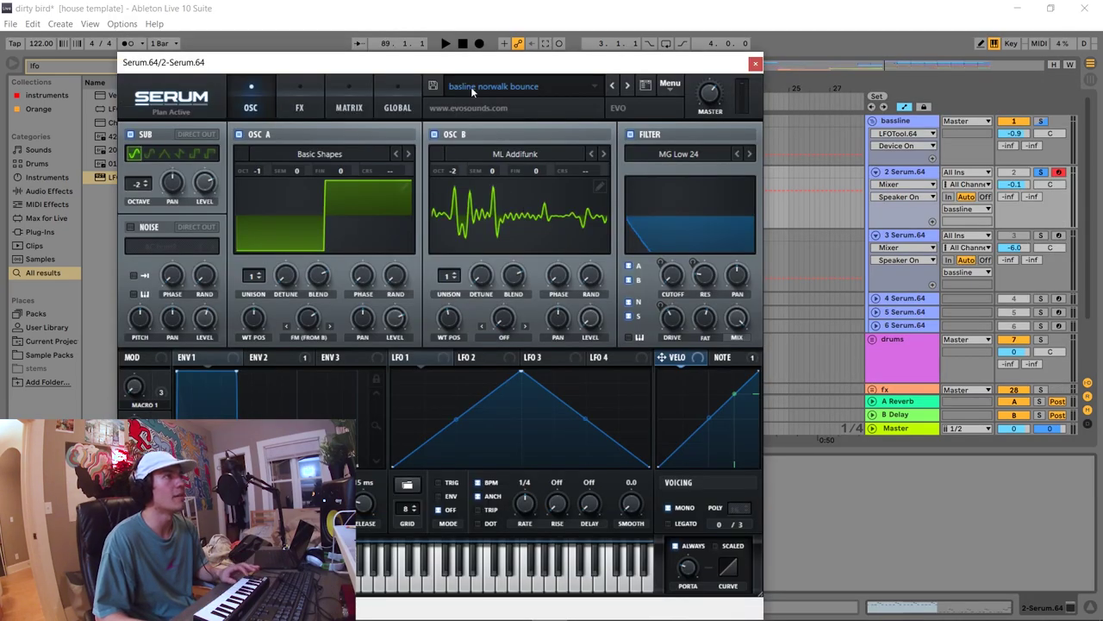
# - Examine the bassline preset's oscillator and FX settings in Serum and close the plug-in window
pyautogui.moveTo(472, 69); pyautogui.dragTo(489, 47)
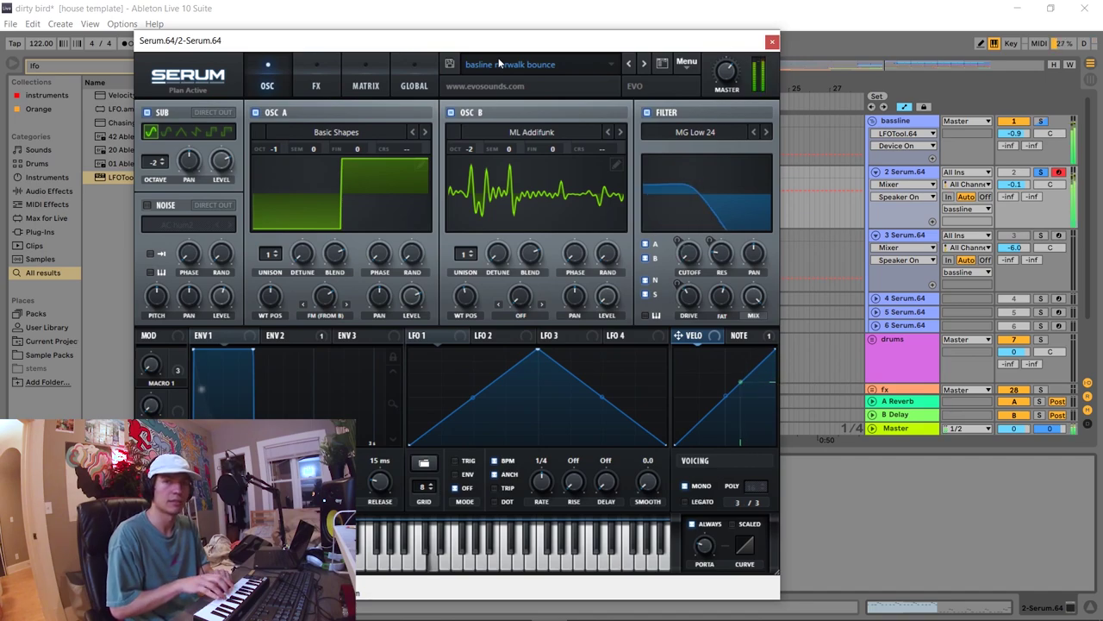
pyautogui.click(321, 76)
pyautogui.click(772, 43)
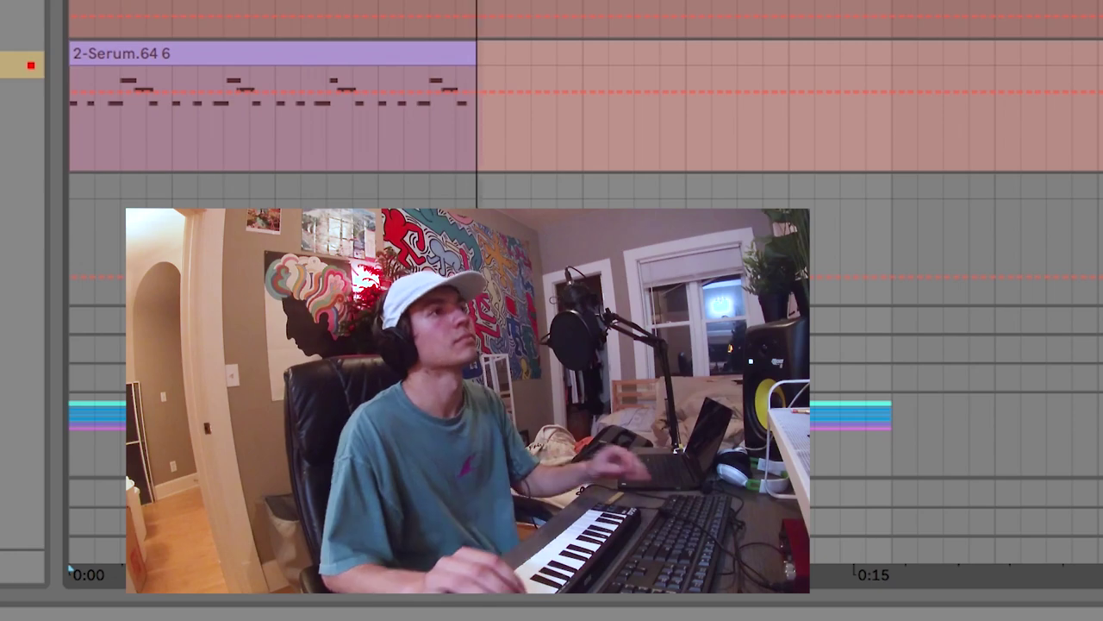
# - Finish recording the bassline on track 2 Serum.64 and open the recorded clip's options
pyautogui.press('space')
pyautogui.moveTo(625, 1); pyautogui.dragTo(805, 9)
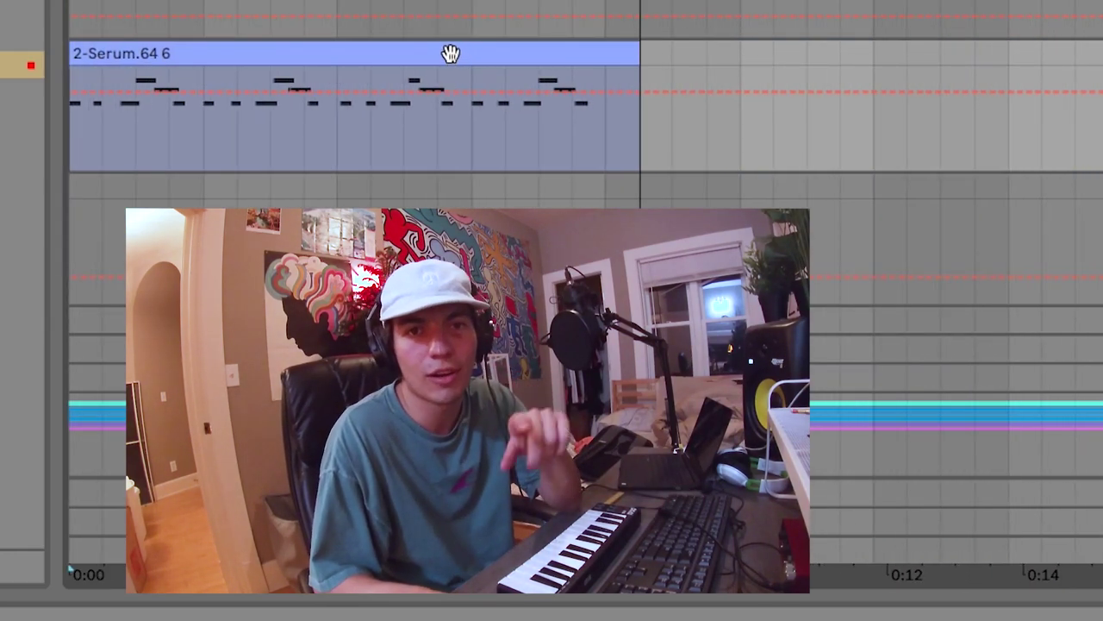
pyautogui.rightClick(591, 51)
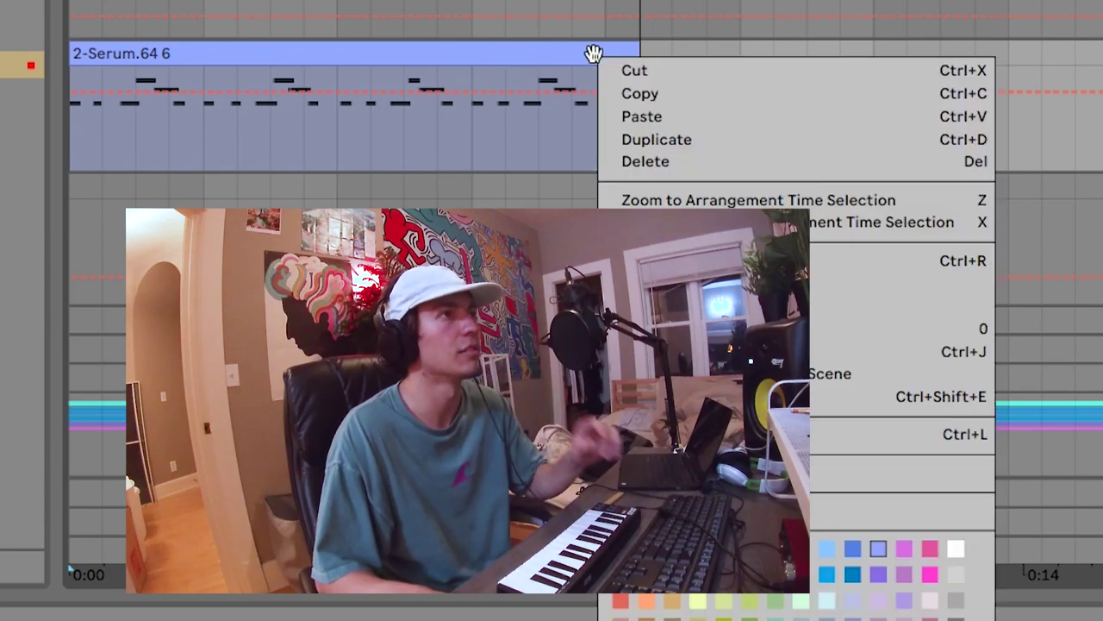
# - Record a second bass layer on track 3 Serum.64, trim its clip to four bars, and play it
pyautogui.click(79, 195)
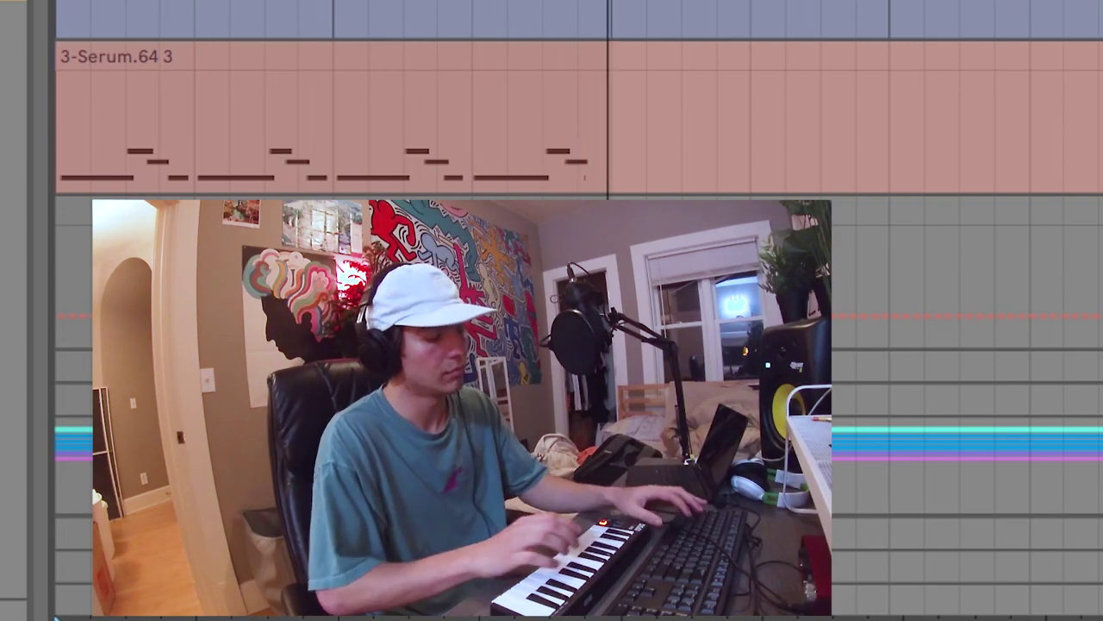
pyautogui.press('space')
pyautogui.moveTo(658, 53); pyautogui.dragTo(615, 58)
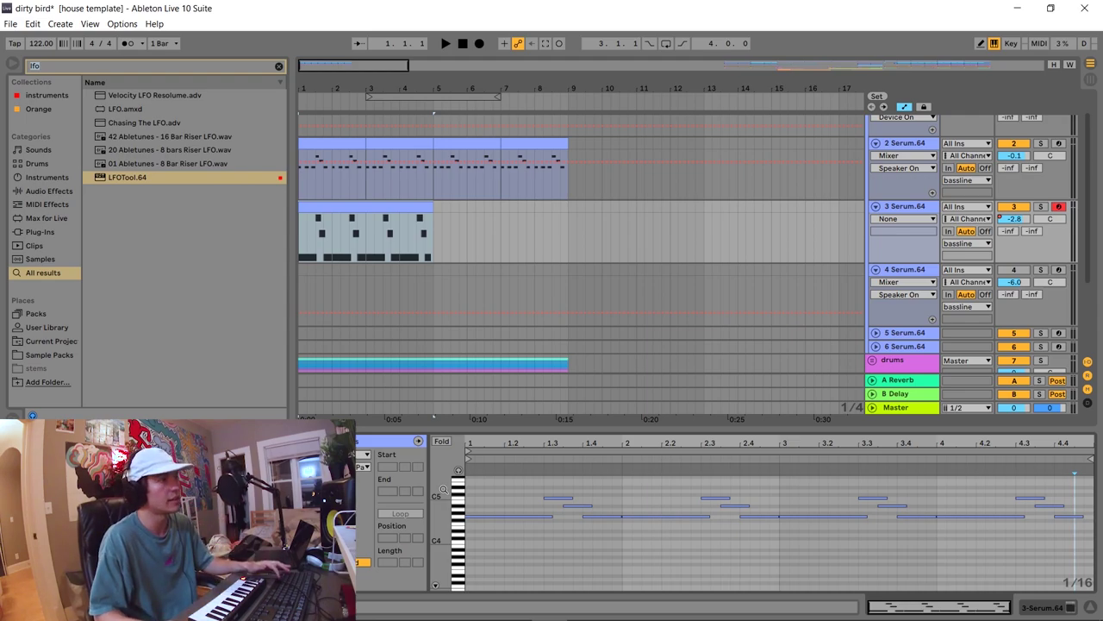
pyautogui.press('space')
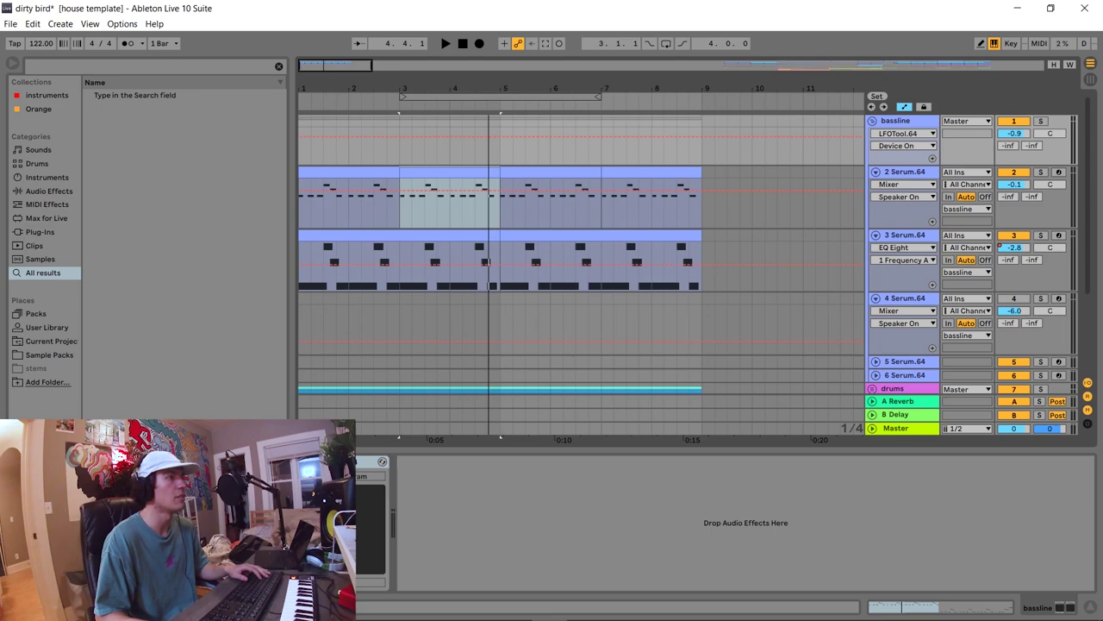
# - Examine the LFOTool volume curve on the bassline group and play the bassline from bar 1
pyautogui.click(316, 461)
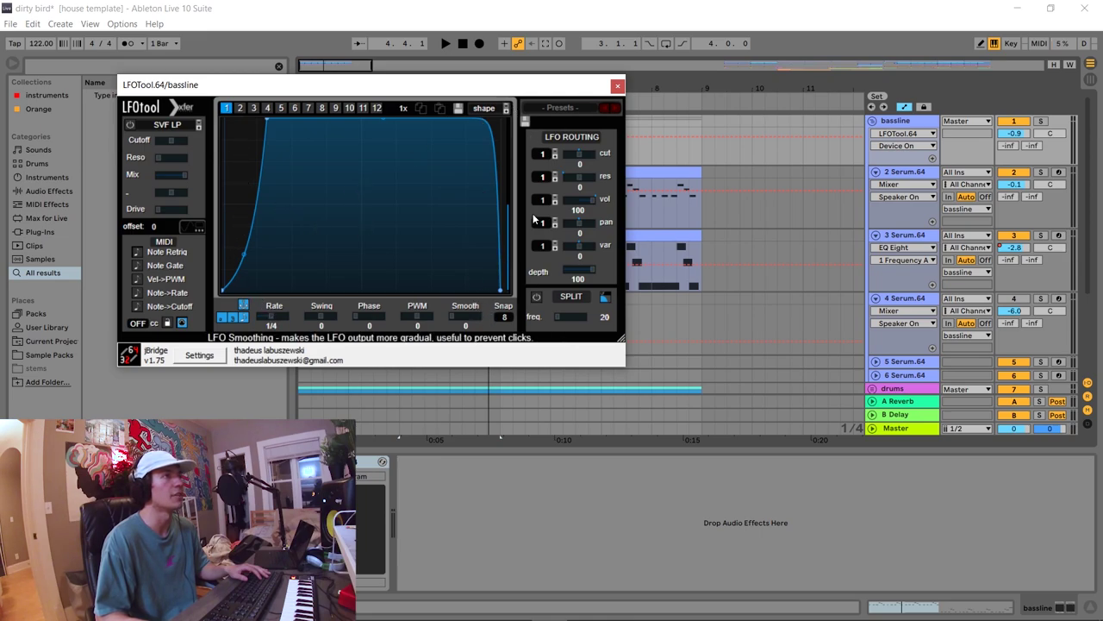
pyautogui.click(618, 86)
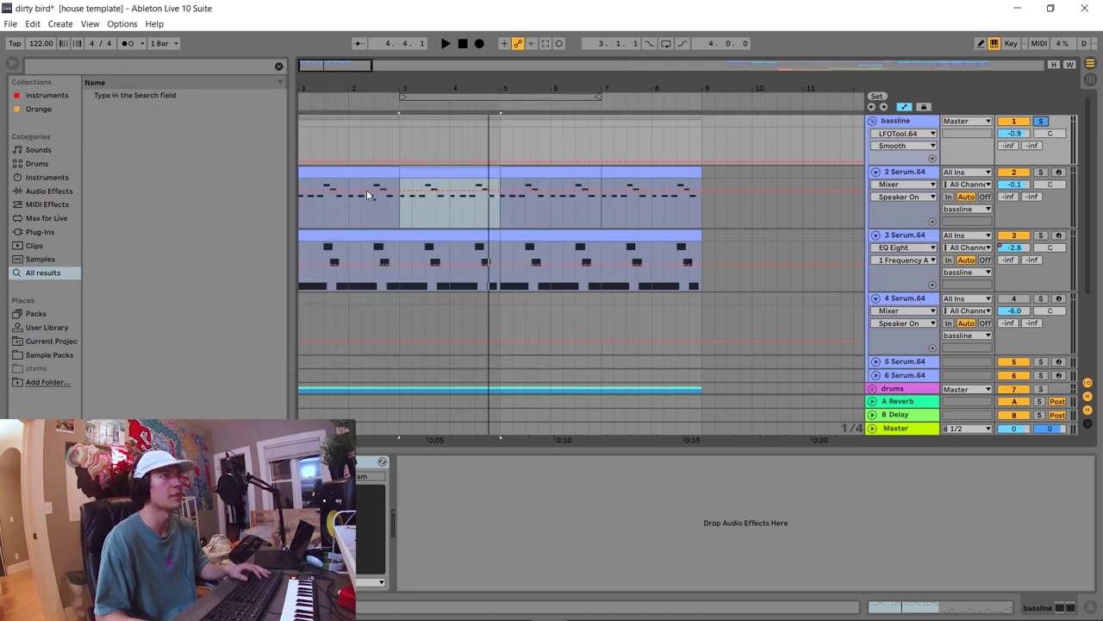
pyautogui.click(349, 169)
pyautogui.press('space')
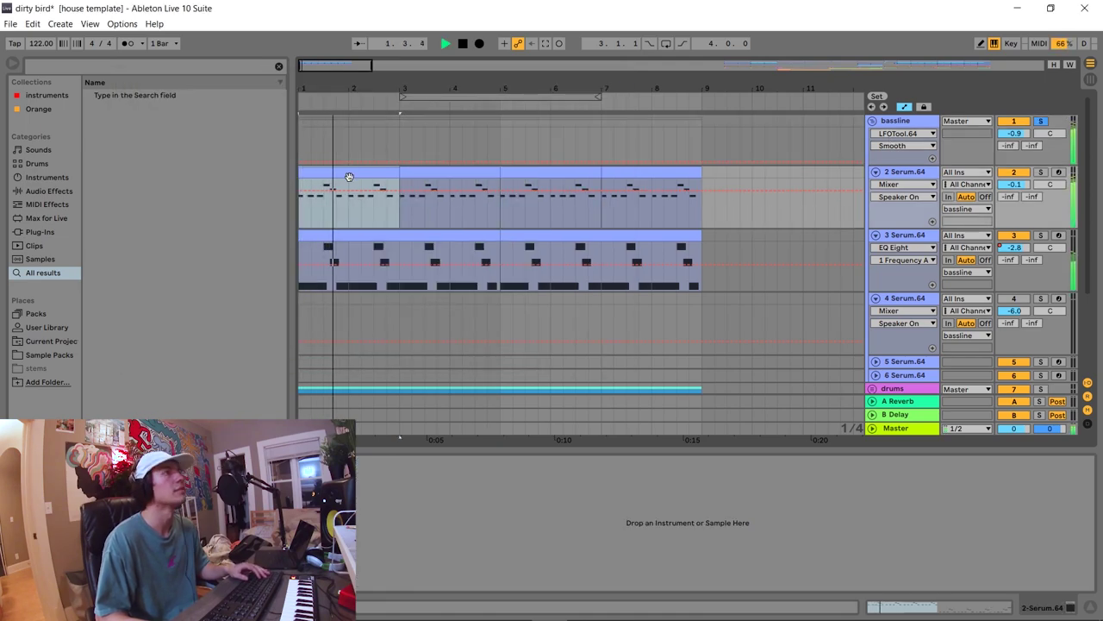
pyautogui.click(922, 124)
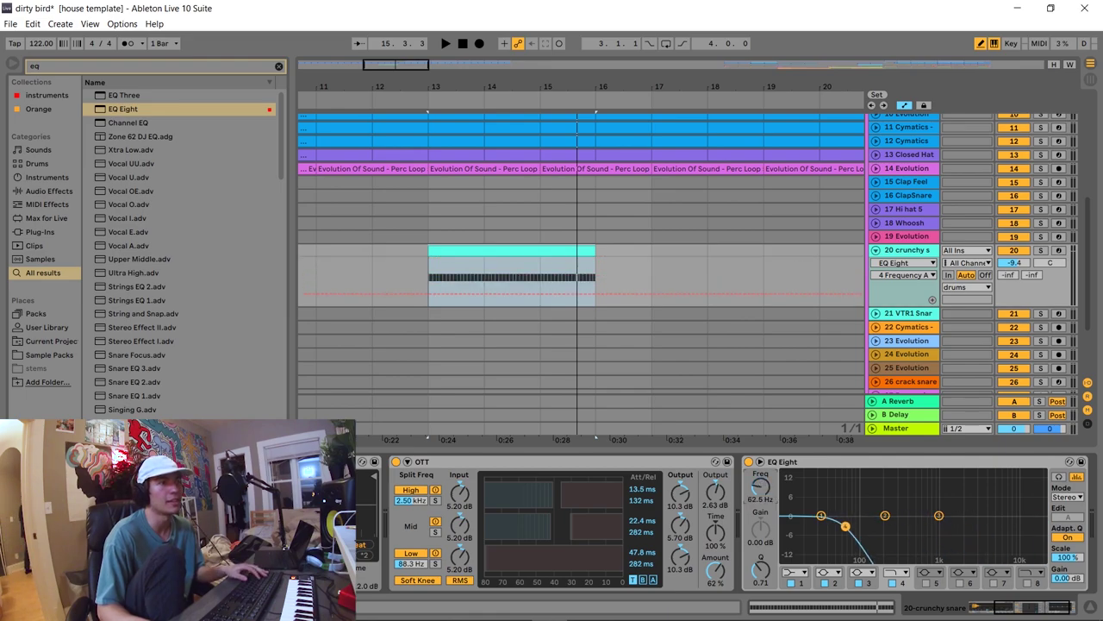
# - Sweep the high-cut frequency of the crunchy snare's EQ Eight up to 1.04 kHz during playback
pyautogui.press('space')
pyautogui.moveTo(761, 488); pyautogui.dragTo(760, 439)
pyautogui.press('space')
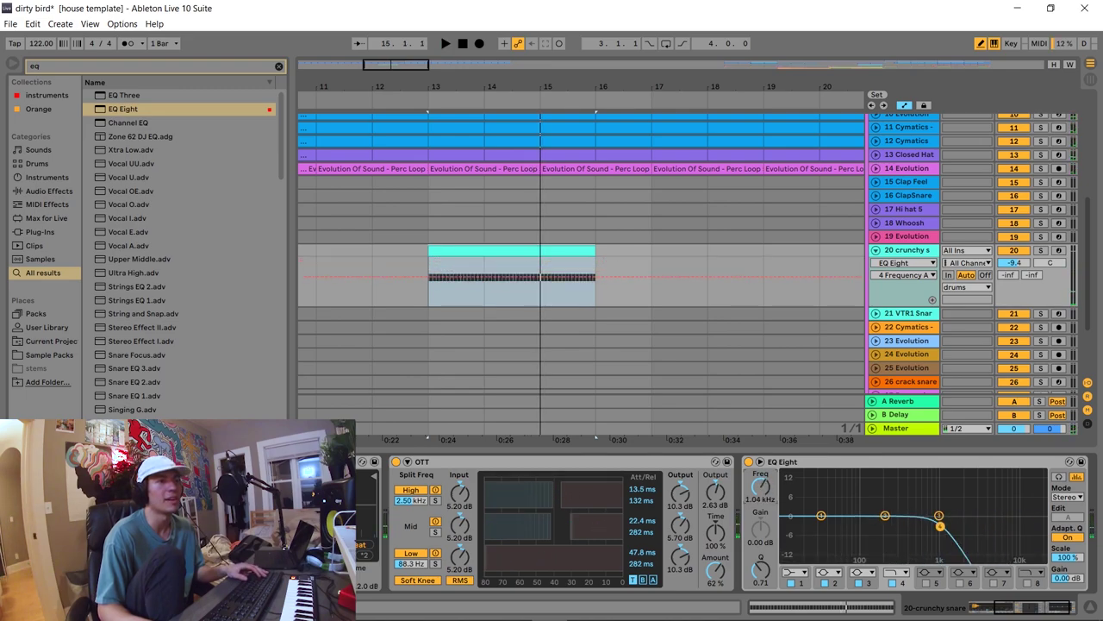
# - Automate the crunchy snare's EQ Eight band 4 frequency to ramp from 122 Hz at bar 13 to 22.0 kHz at the clip's end
pyautogui.rightClick(761, 487)
pyautogui.click(802, 493)
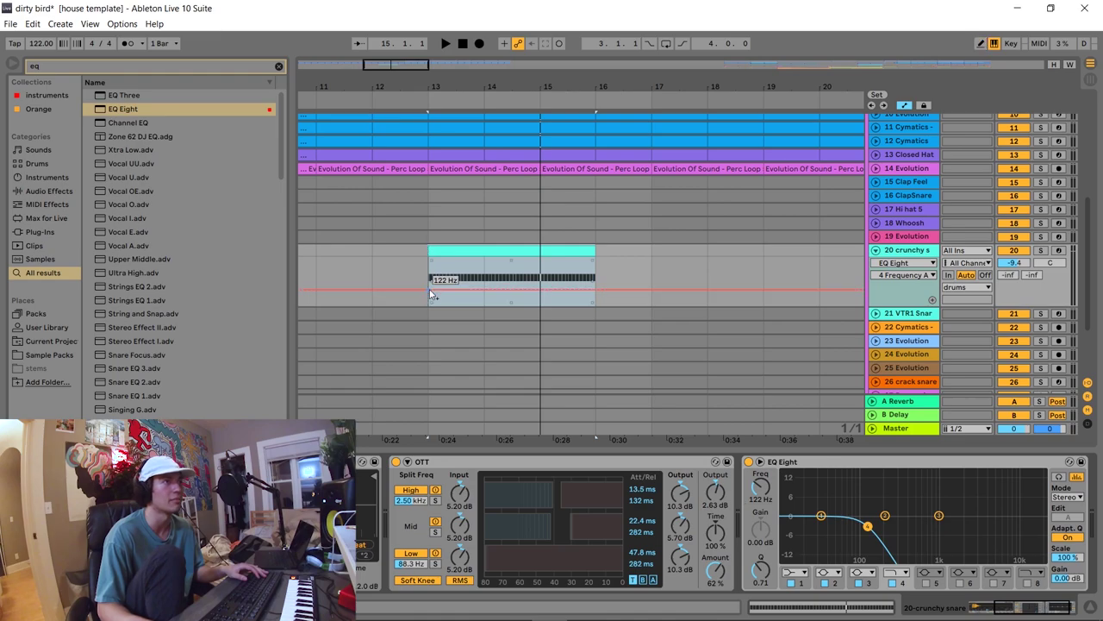
pyautogui.click(434, 294)
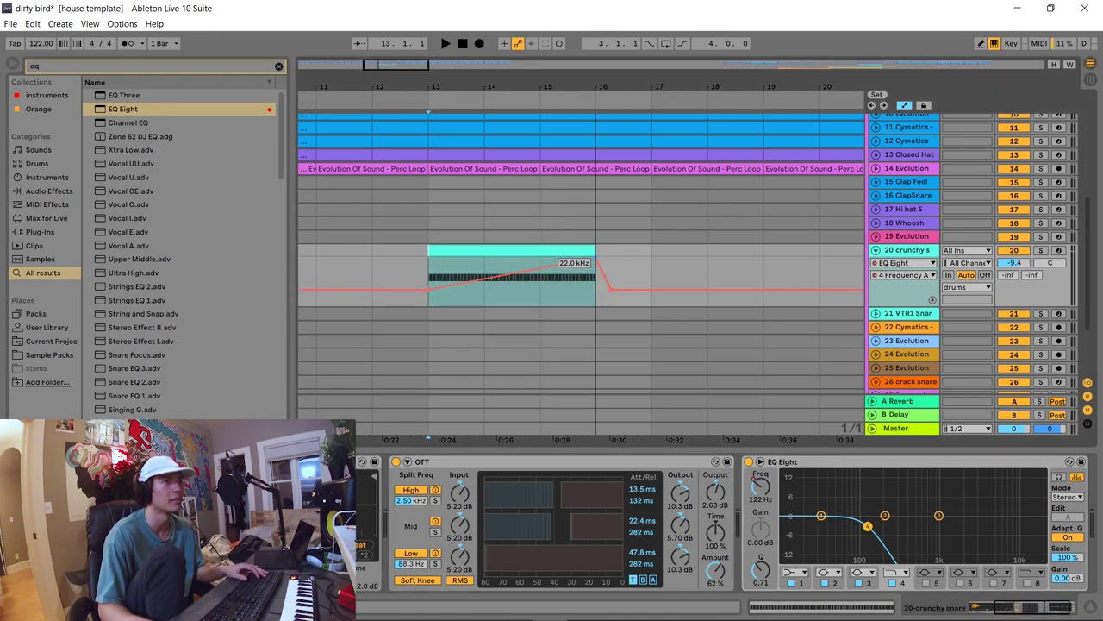
# - Play the crunchy snare's filter build-up in solo and take the track back out of solo
pyautogui.press('space')
pyautogui.click(1040, 250)
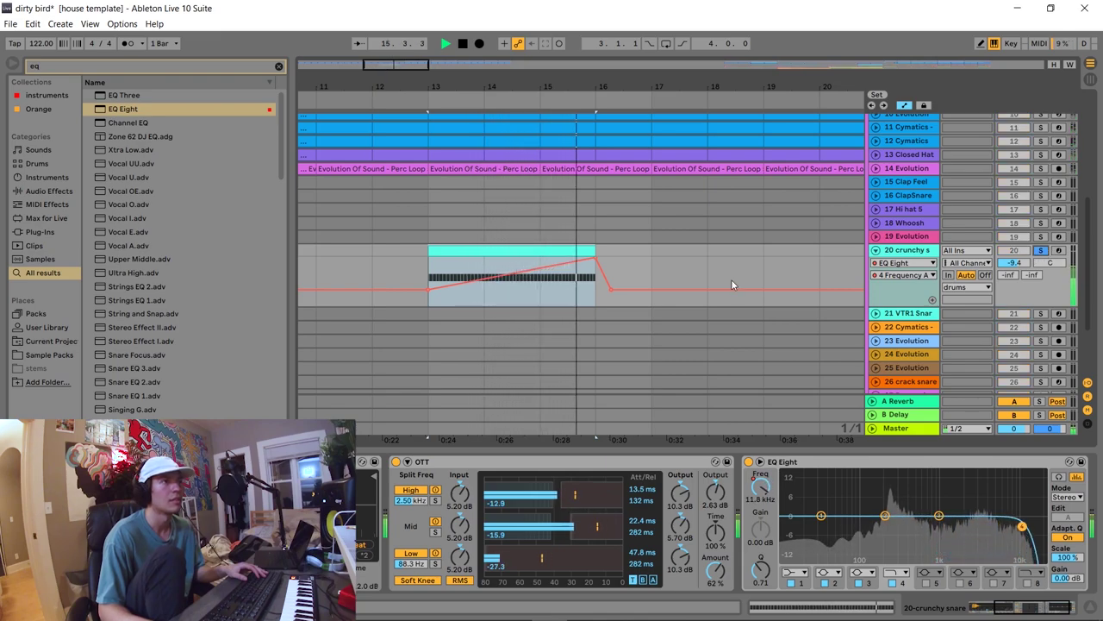
pyautogui.click(1041, 251)
pyautogui.press('space')
# - Clear the drum clips from bar 16 to bar 17, directly after the crunchy snare build-up
pyautogui.scroll(2, 587, 224)
pyautogui.moveTo(604, 158); pyautogui.dragTo(656, 229)
pyautogui.click(447, 161)
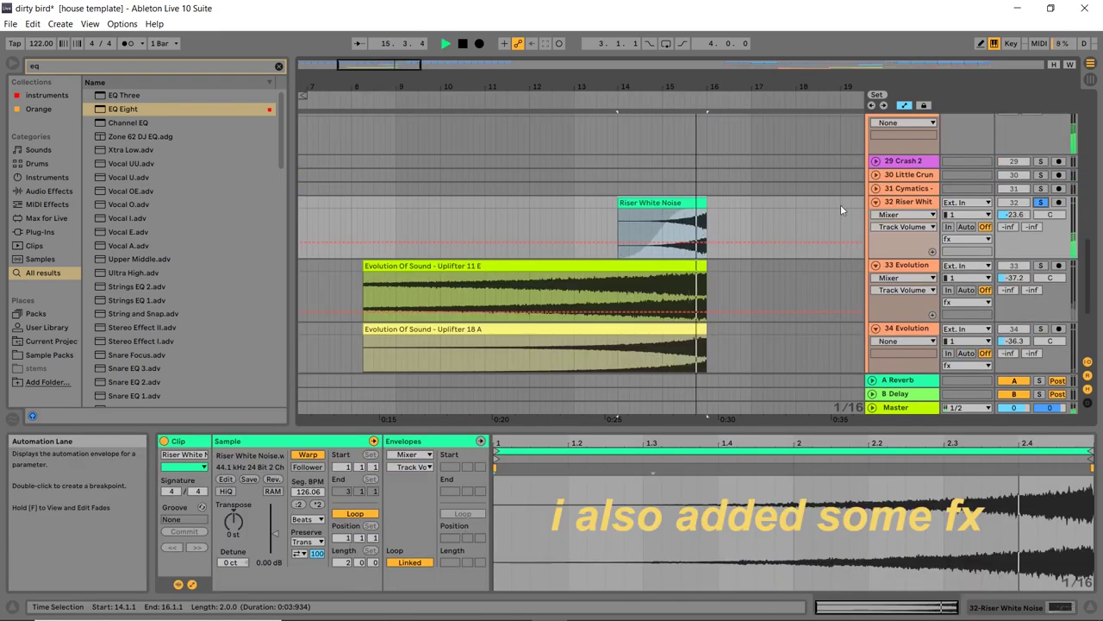
# - Examine the white noise riser's EQ Eight and play the Uplifter 11 E clip in solo
pyautogui.click(905, 205)
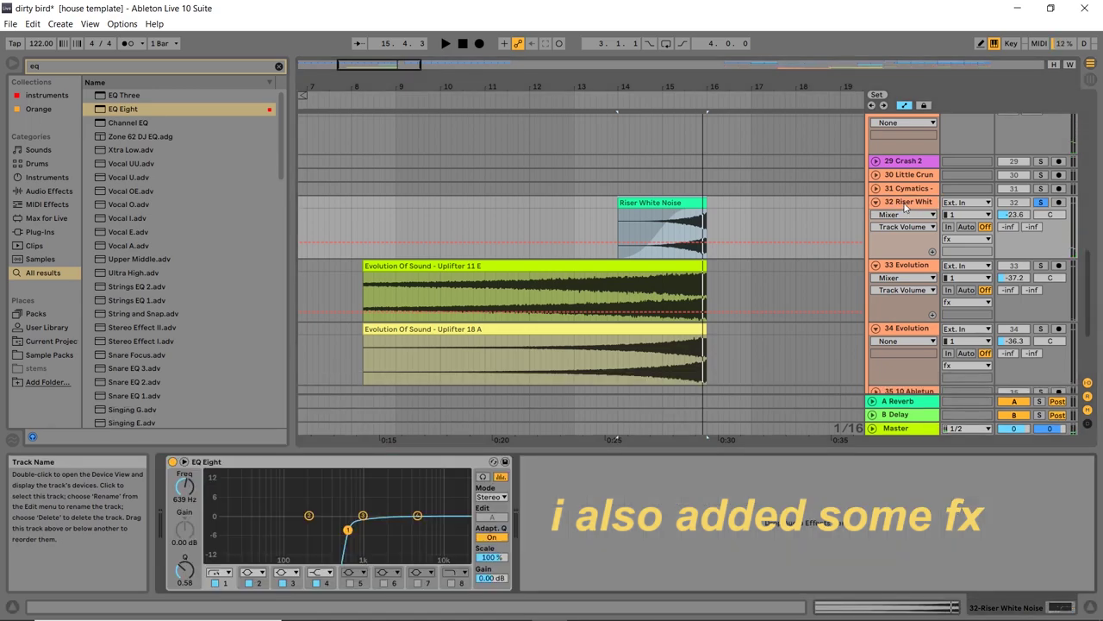
pyautogui.click(1040, 266)
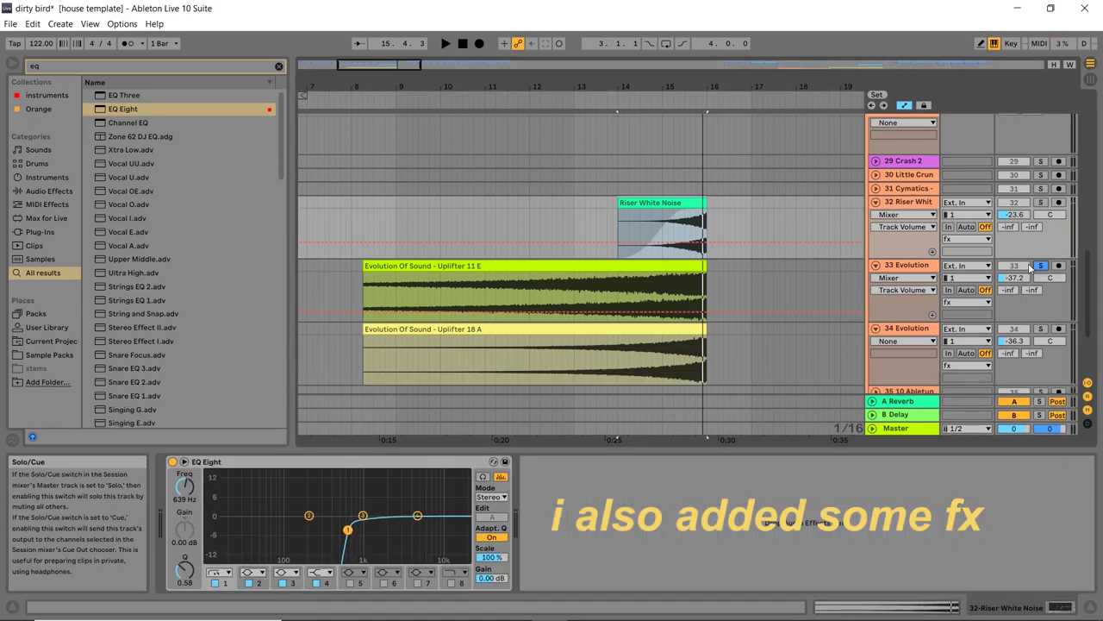
pyautogui.click(593, 292)
pyautogui.press('space')
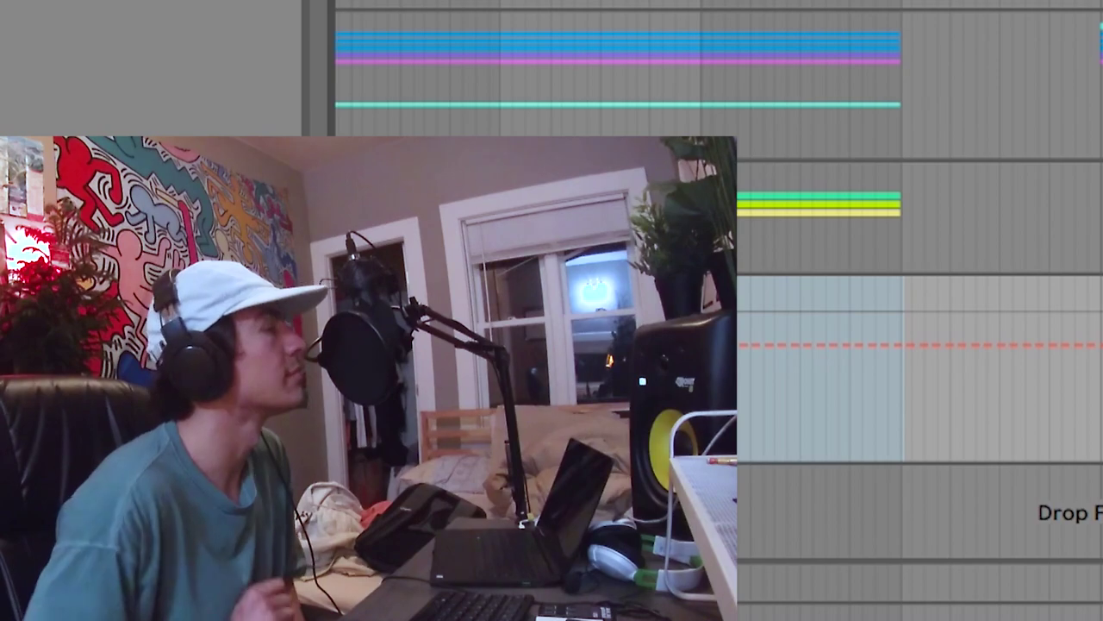
# - Record a vocal take on the audio track across the drum gap, stop the recording, and play it back
pyautogui.press('F9')
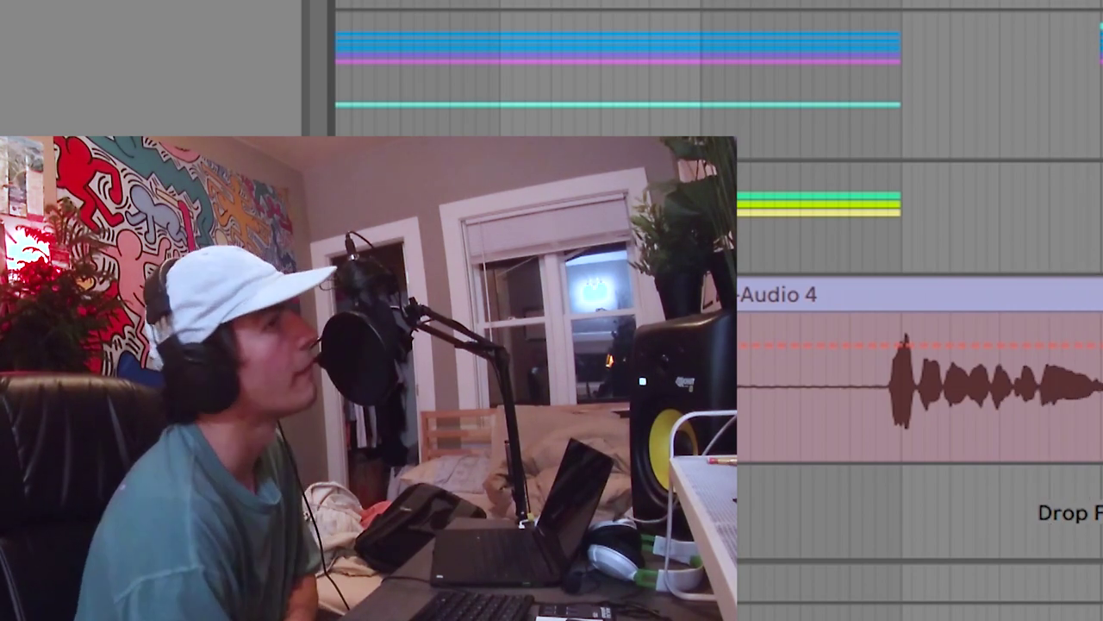
pyautogui.press('space')
pyautogui.press('space')
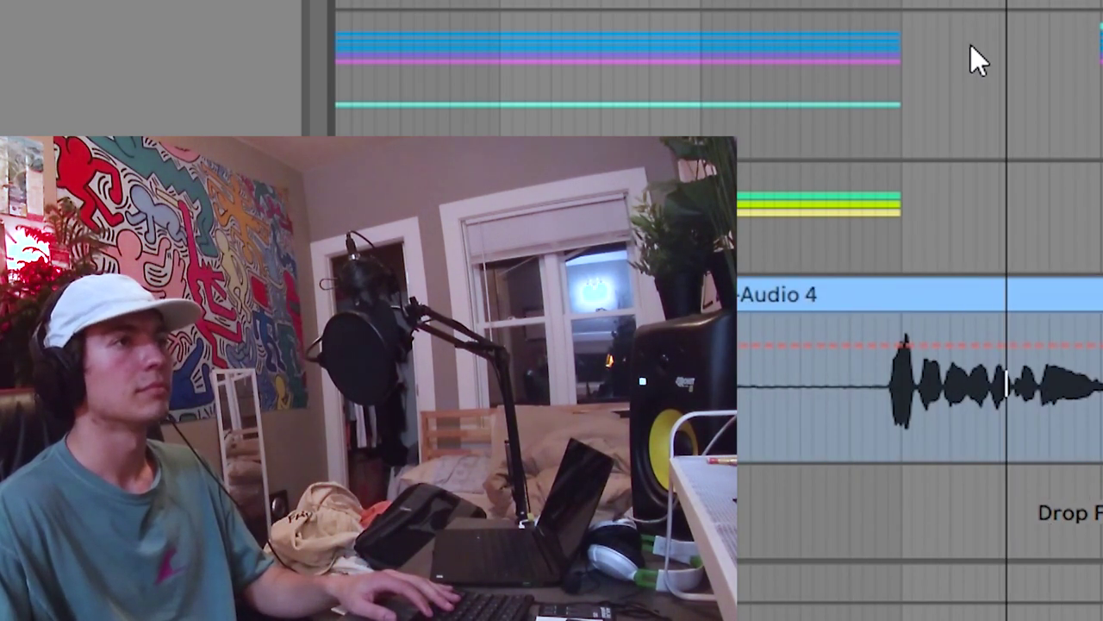
# - Solo the 41 Audio vocal track and add an EQ Eight with a band 1 low cut at 240 Hz
pyautogui.moveTo(1102, 289); pyautogui.dragTo(1102, 286)
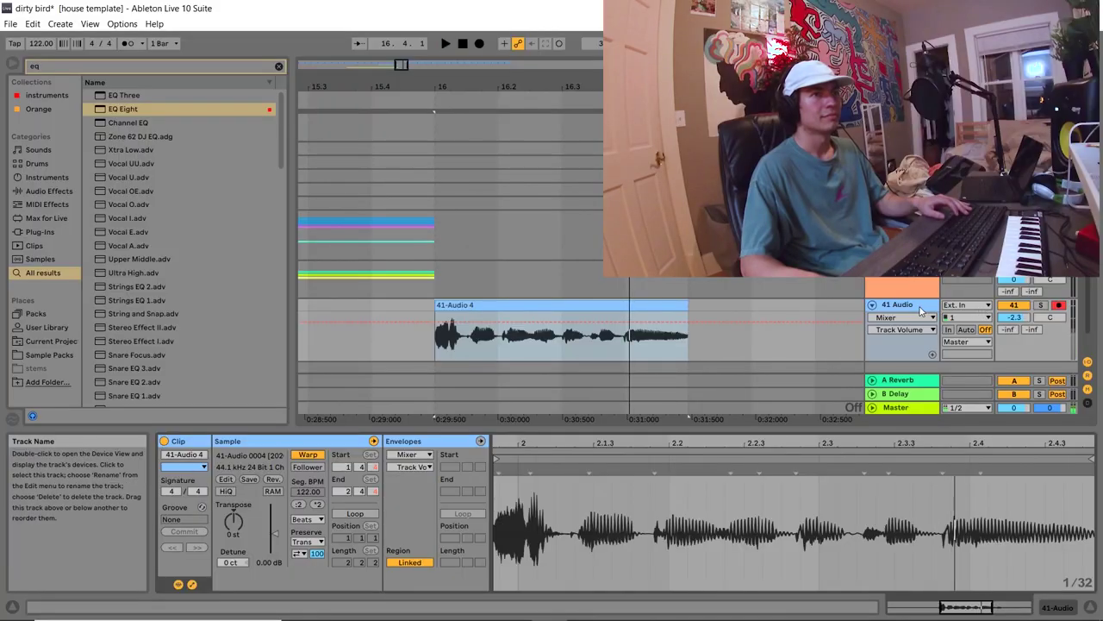
pyautogui.doubleClick(923, 305)
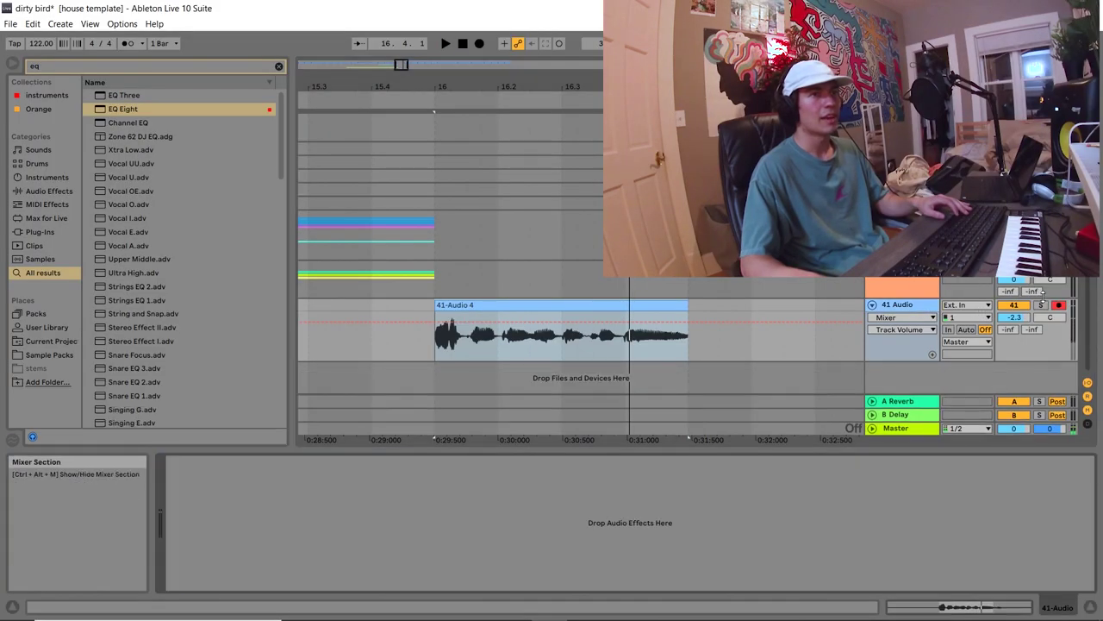
pyautogui.click(1041, 305)
pyautogui.click(926, 305)
pyautogui.moveTo(145, 110); pyautogui.dragTo(233, 567)
pyautogui.click(221, 572)
pyautogui.click(221, 499)
pyautogui.moveTo(184, 488); pyautogui.dragTo(184, 455)
# - Add the OTT multiband compressor after the vocal's EQ Eight and lower its Amount to 51 %
pyautogui.click(54, 65)
pyautogui.write('ott')
pyautogui.click(144, 111)
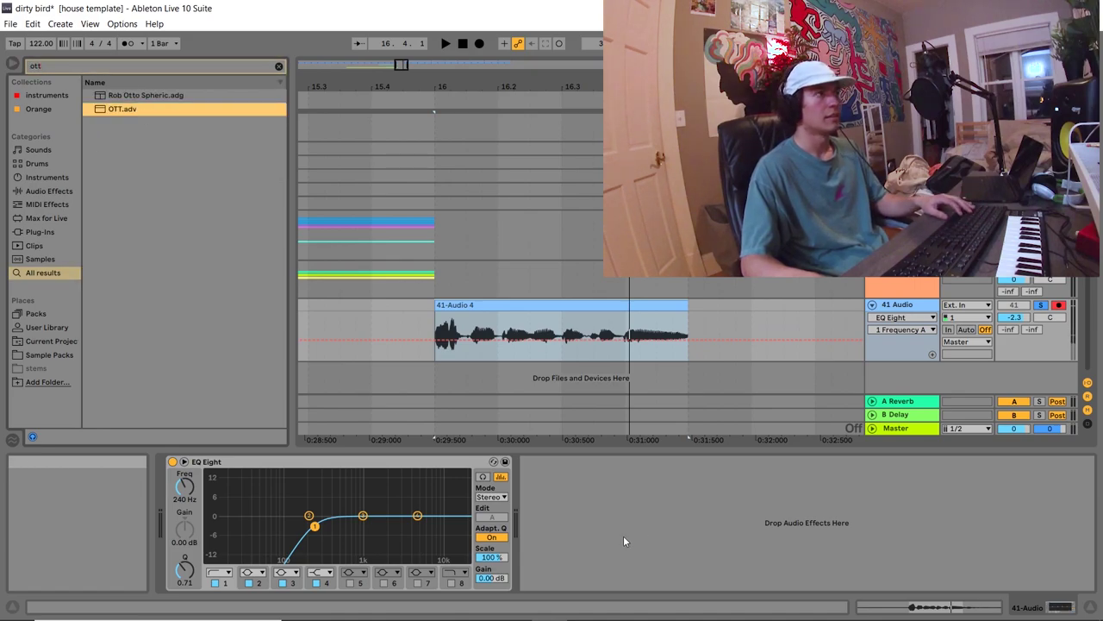
pyautogui.moveTo(624, 462); pyautogui.dragTo(625, 466)
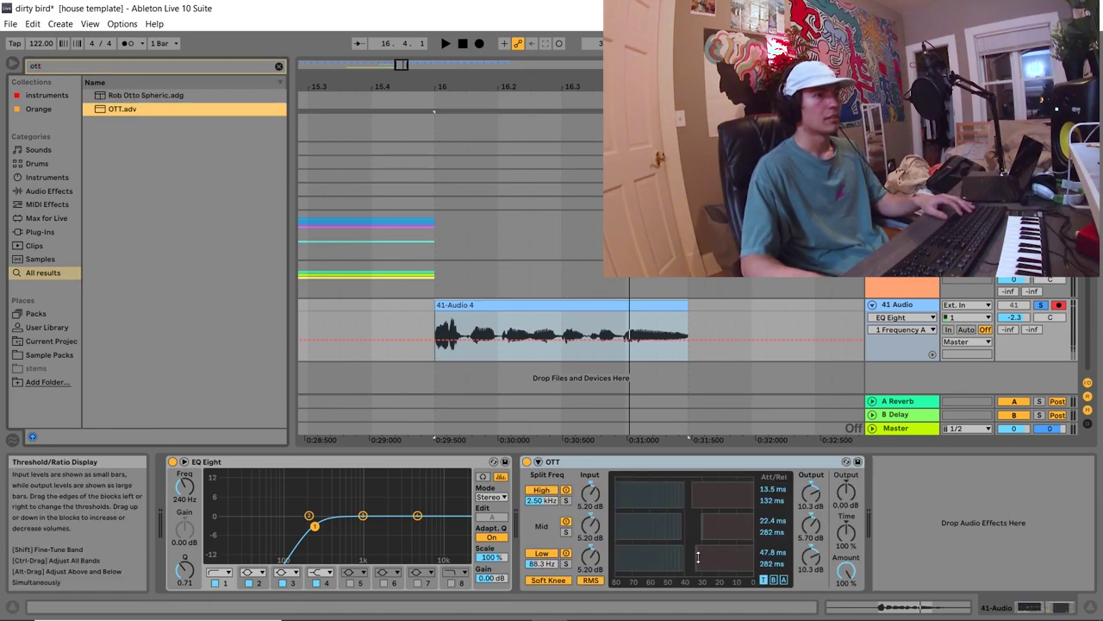
pyautogui.moveTo(846, 570); pyautogui.dragTo(850, 569)
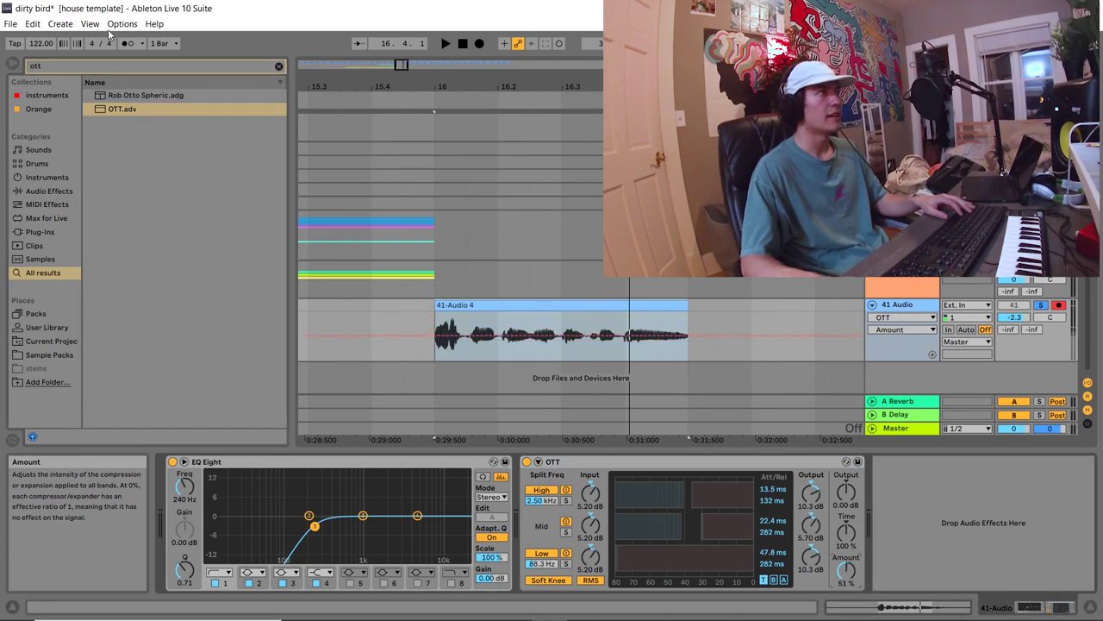
# - Find the FabFilter Pro-C.64 compressor among the plug-ins and add it to the vocal track
pyautogui.moveTo(49, 66); pyautogui.dragTo(2, 75)
pyautogui.write('co')
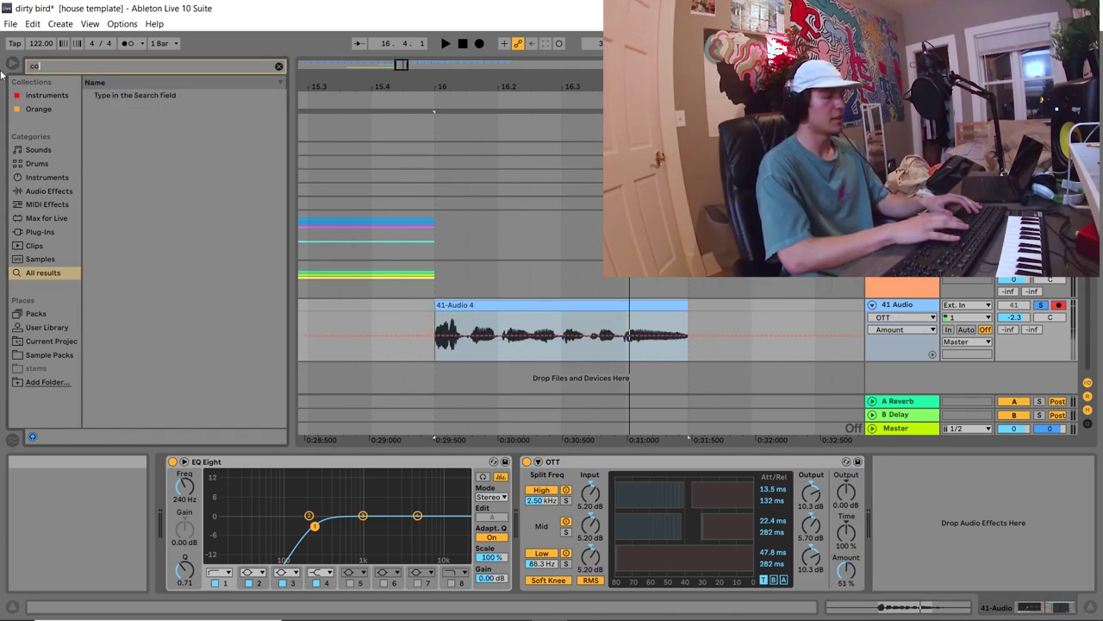
pyautogui.write('mp')
pyautogui.click(41, 232)
pyautogui.scroll(-3, 175, 194)
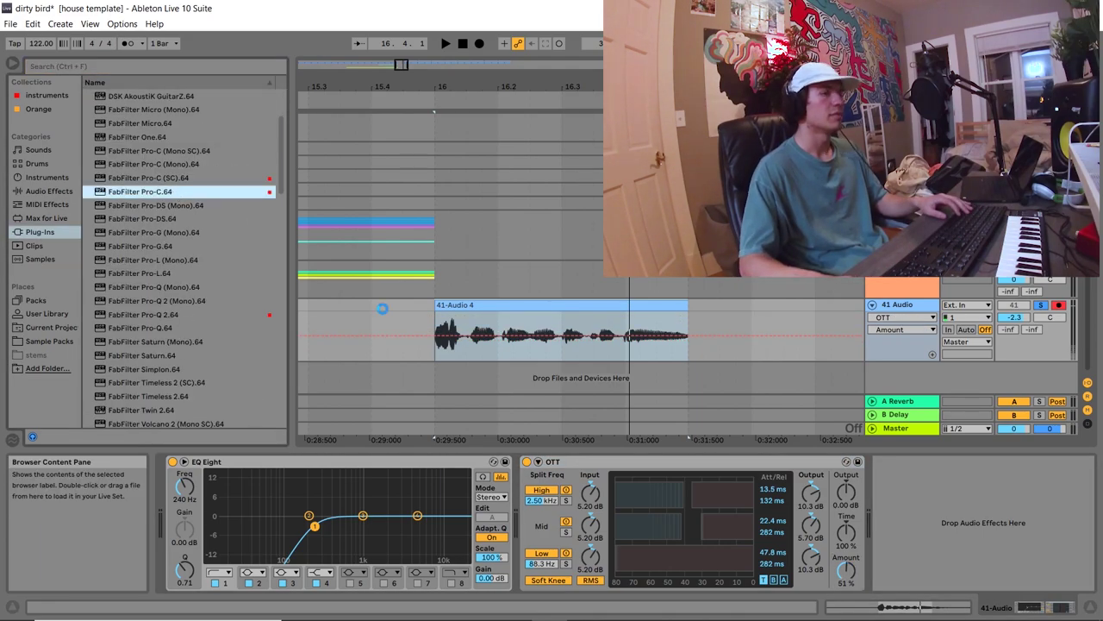
# - Load the Vocals preset Agressive bM in Pro-C, play the vocal clip through it, and close the plug-in window
pyautogui.click(508, 161)
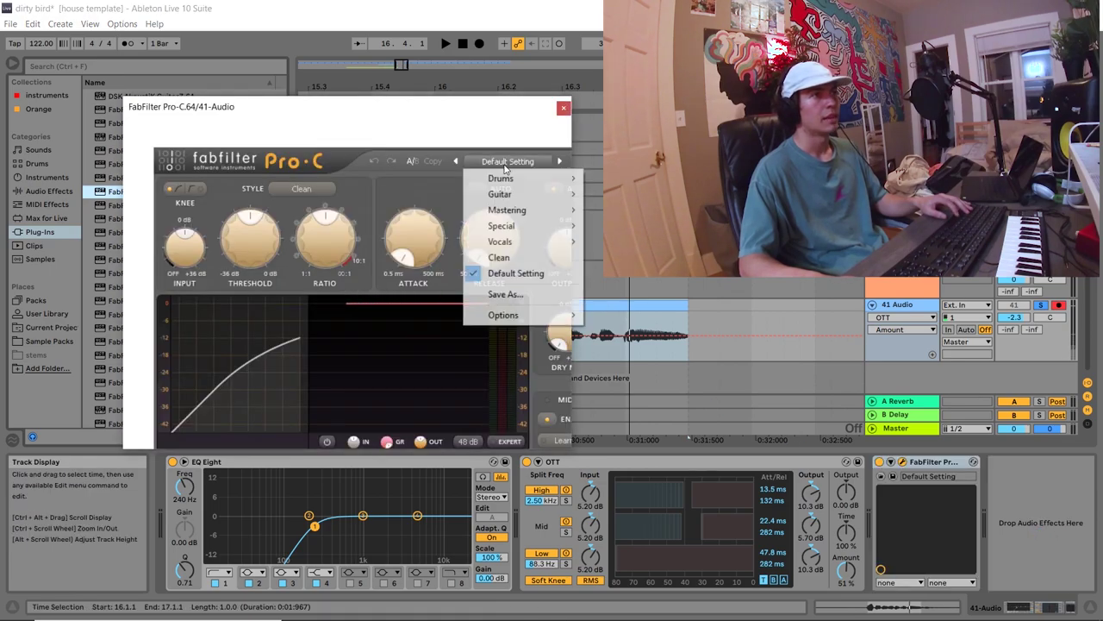
pyautogui.moveTo(546, 239)
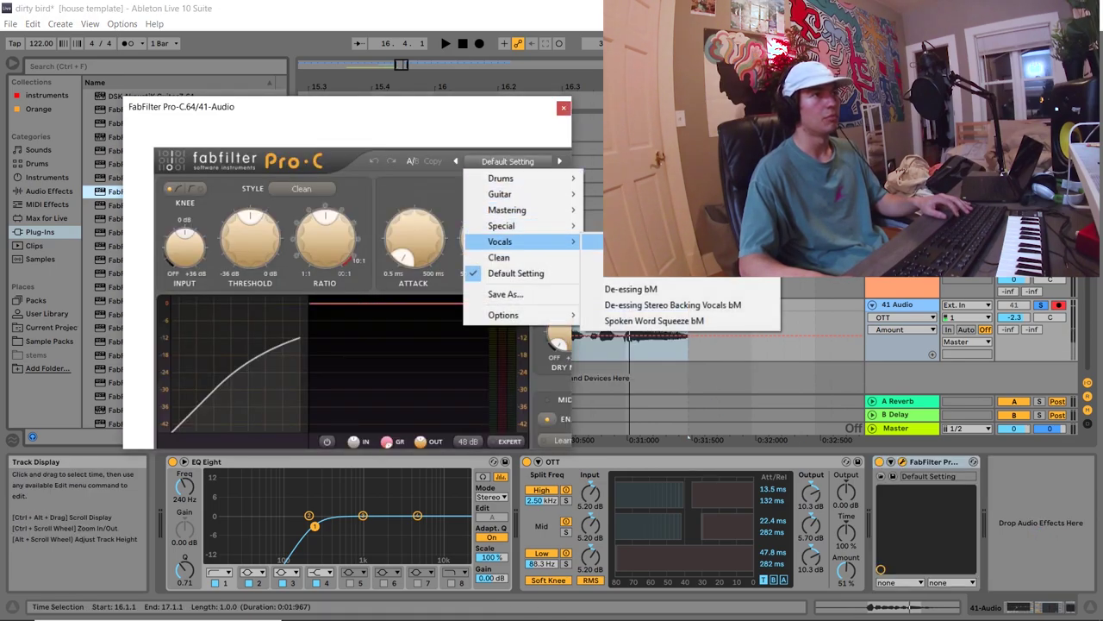
pyautogui.click(619, 243)
pyautogui.click(620, 306)
pyautogui.press('space')
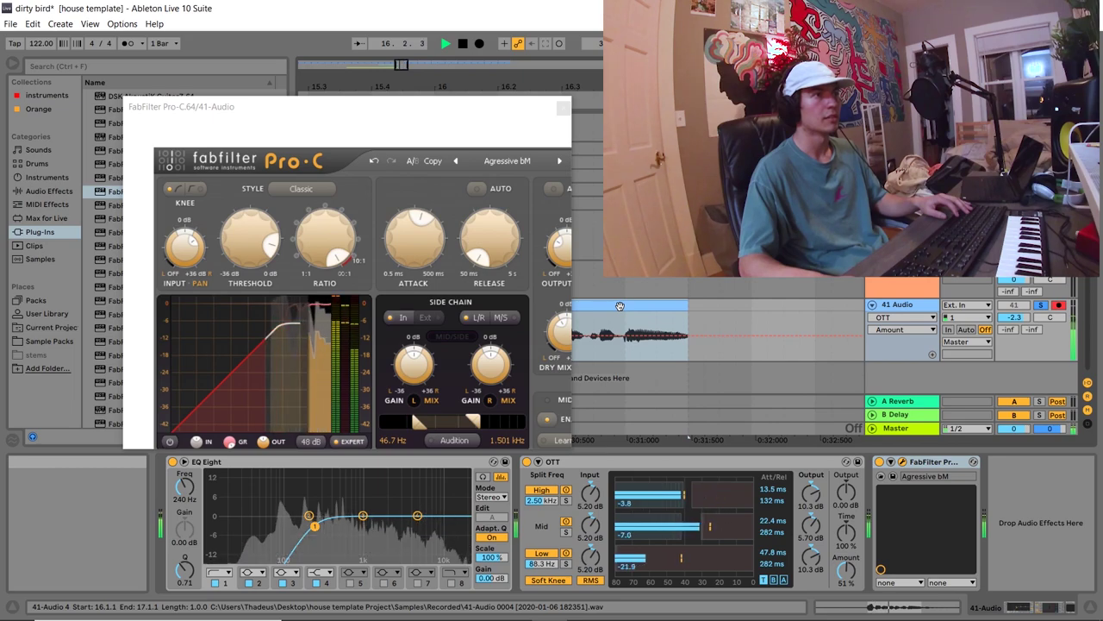
pyautogui.press('space')
pyautogui.click(563, 108)
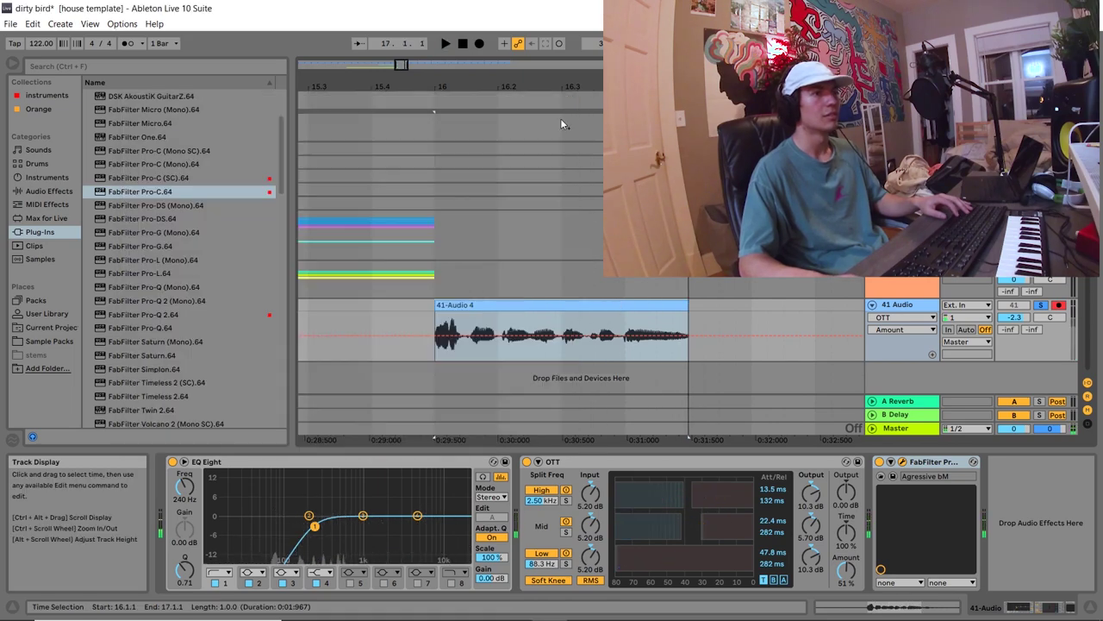
# - Move FabFilter Pro-C ahead of OTT in the vocal's effect chain and play the vocal
pyautogui.click(942, 461)
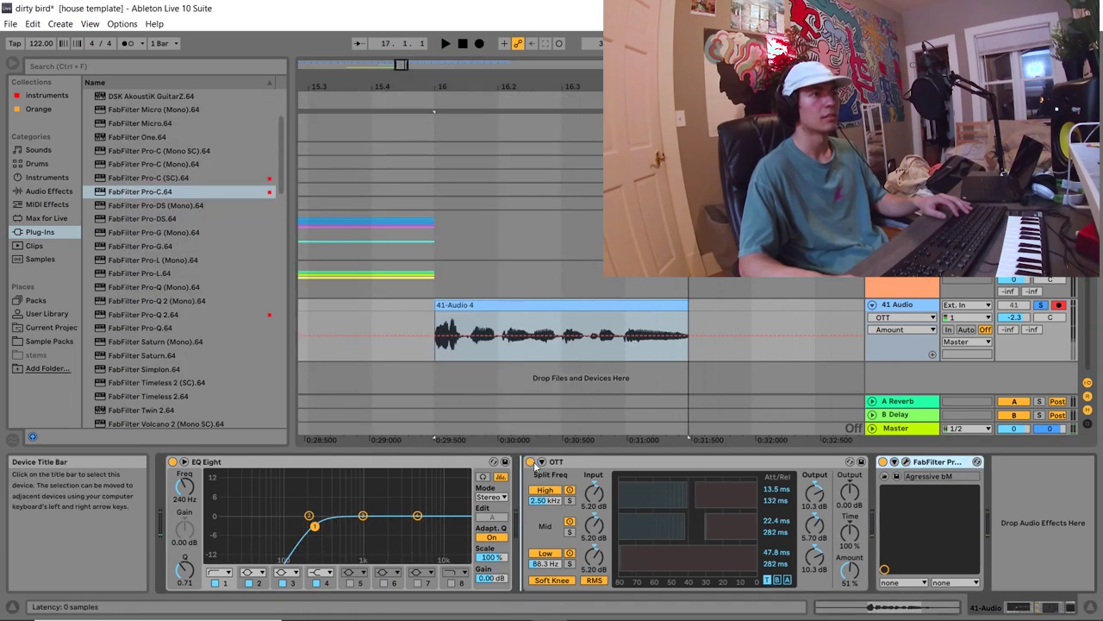
pyautogui.moveTo(942, 461); pyautogui.dragTo(533, 462)
pyautogui.press('space')
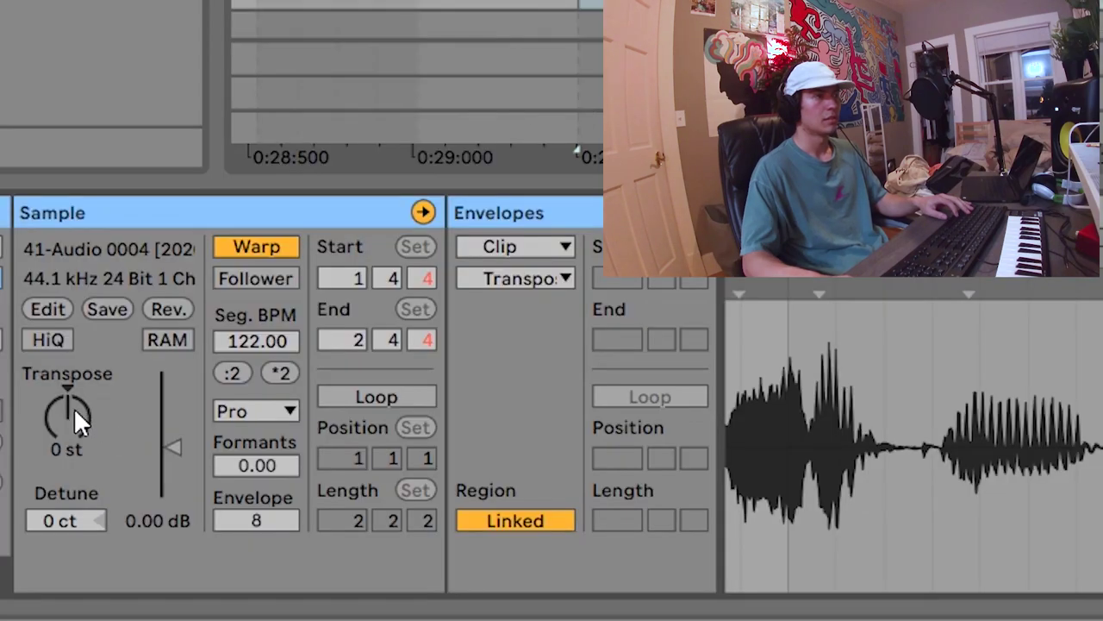
# - Set the vocal clip's transpose to -5 st and adjust its Pro warp Envelope
pyautogui.moveTo(73, 407); pyautogui.dragTo(74, 424)
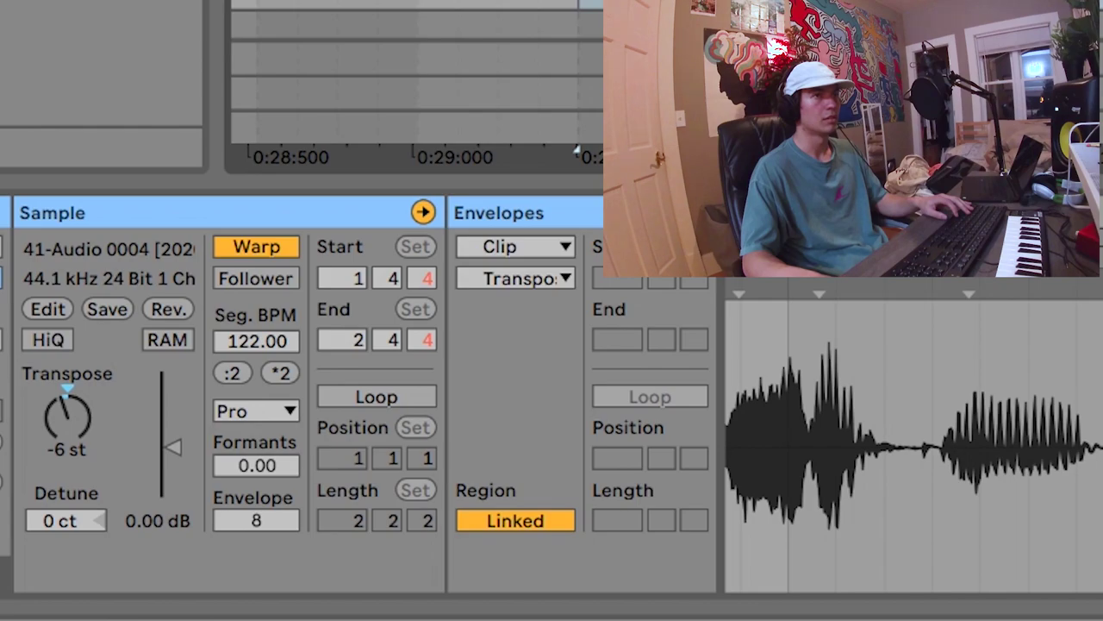
pyautogui.moveTo(67, 415); pyautogui.dragTo(67, 412)
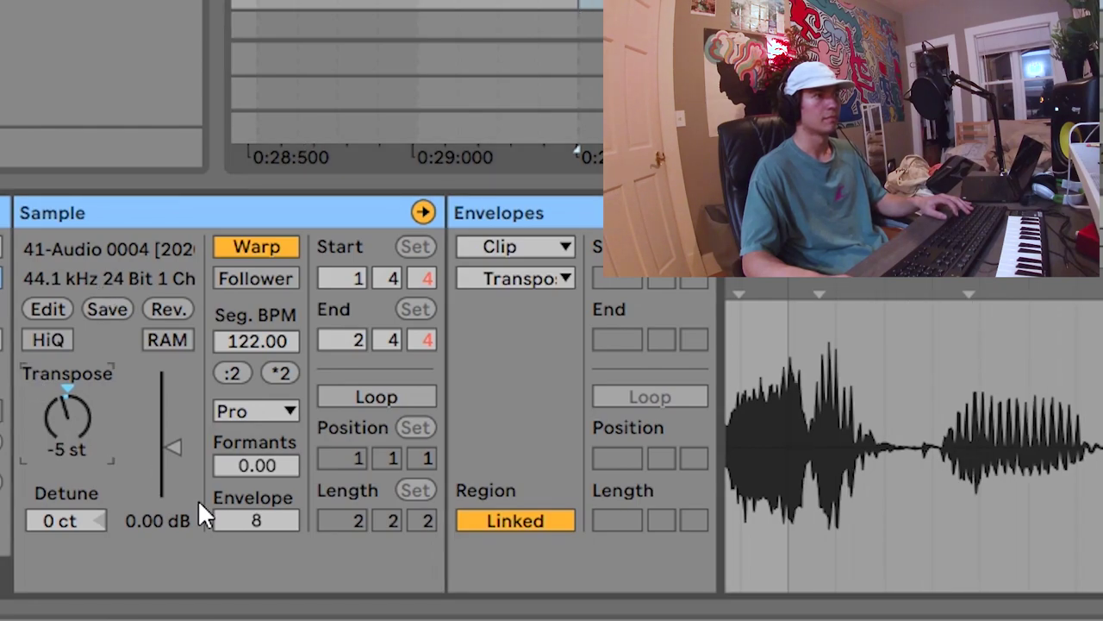
pyautogui.moveTo(257, 520); pyautogui.dragTo(261, 407)
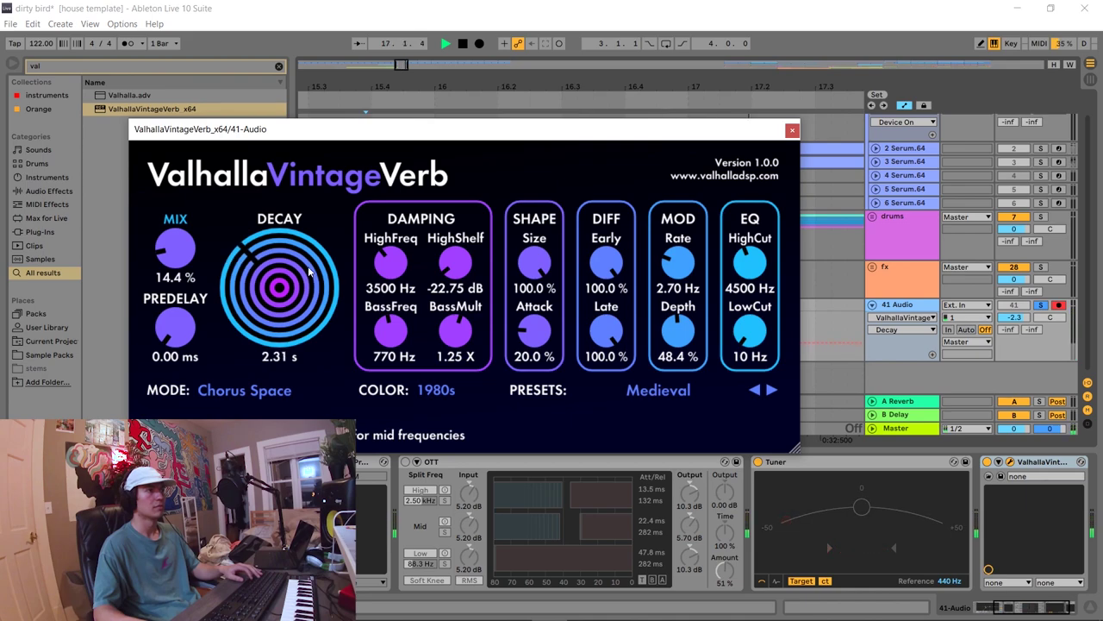
# - Close the ValhallaVintageVerb window and play the build-up and vocal into the drop at bar 17
pyautogui.click(793, 132)
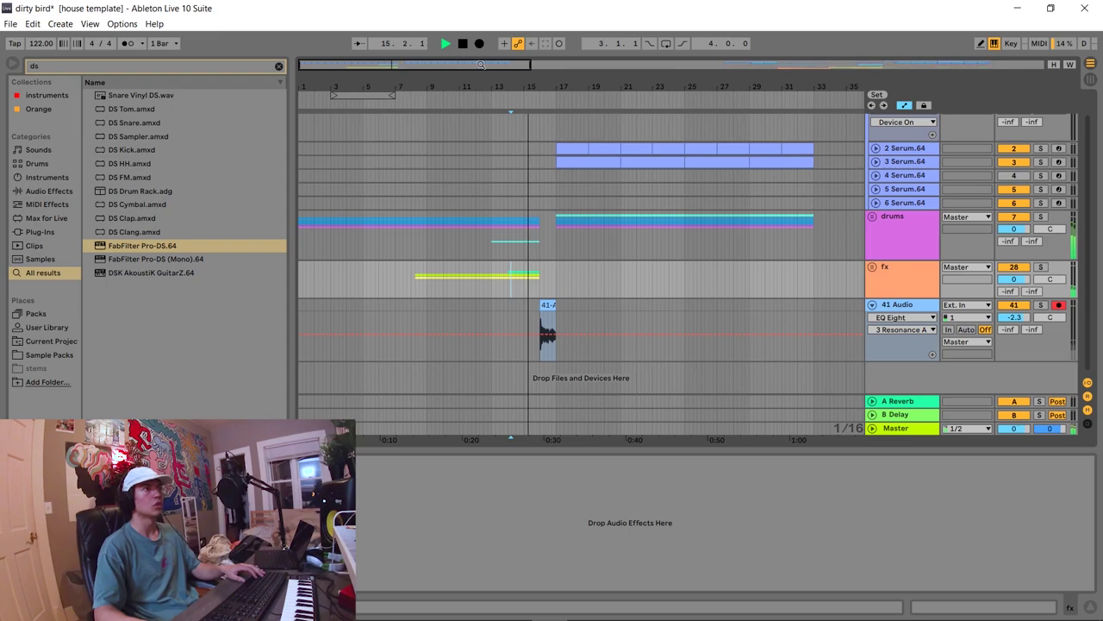
pyautogui.moveTo(457, 64); pyautogui.dragTo(437, 78)
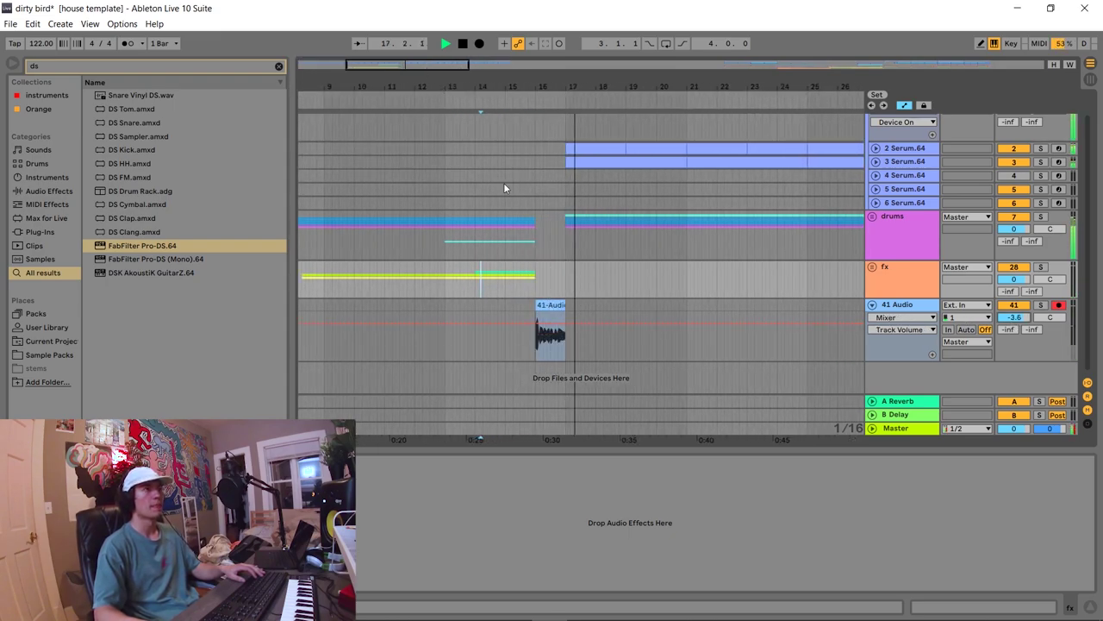
pyautogui.moveTo(414, 69); pyautogui.dragTo(412, 103)
pyautogui.press('space')
# - Duplicate the vocal's last beat before bar 17 four times across bar 17 and play it back
pyautogui.moveTo(452, 338); pyautogui.dragTo(454, 324)
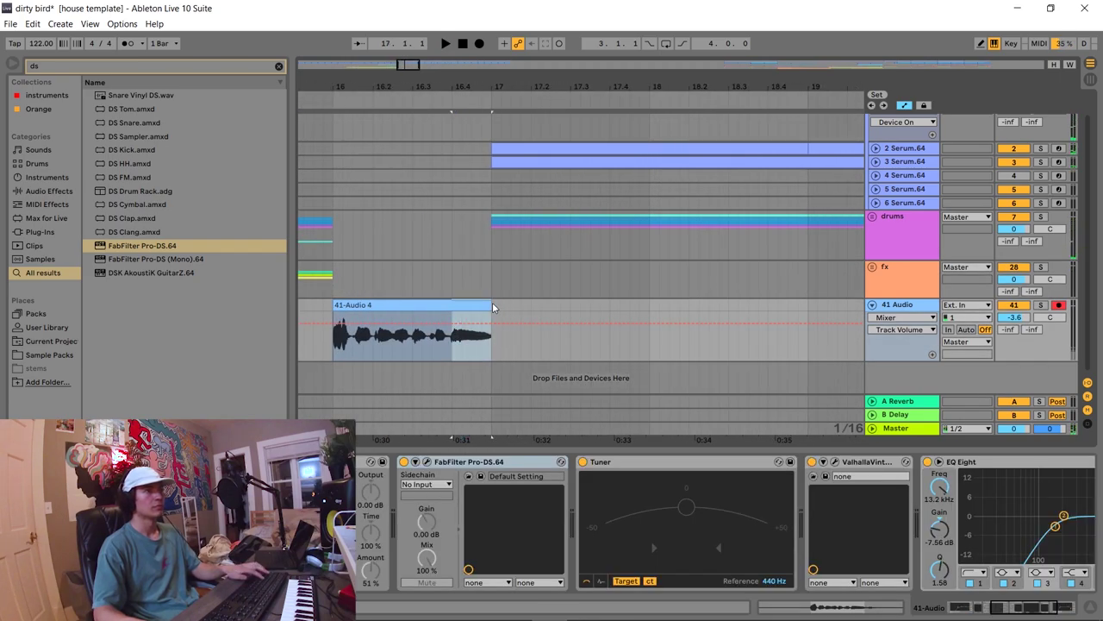
pyautogui.hotkey('ctrl', 'd')
pyautogui.hotkey('ctrl', 'd')
pyautogui.hotkey('ctrl', 'd')
pyautogui.hotkey('ctrl', 'd')
pyautogui.click(433, 270)
pyautogui.press('space')
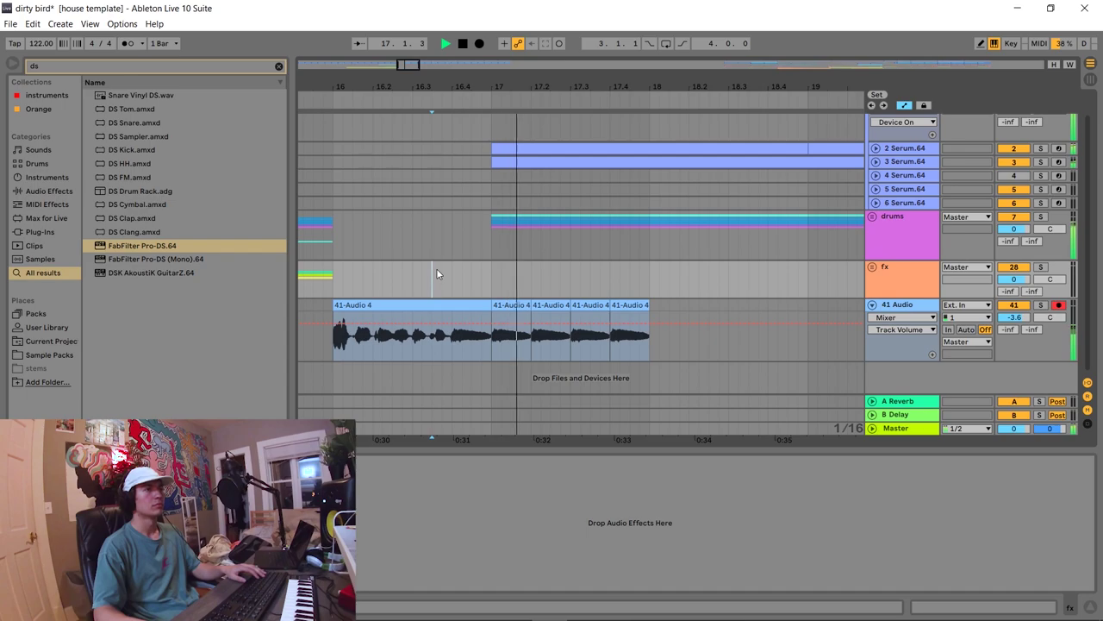
pyautogui.press('space')
# - Duplicate the four repeated vocal slices from bar 17 into bar 18 and play them with the drop
pyautogui.moveTo(534, 86); pyautogui.dragTo(530, 62)
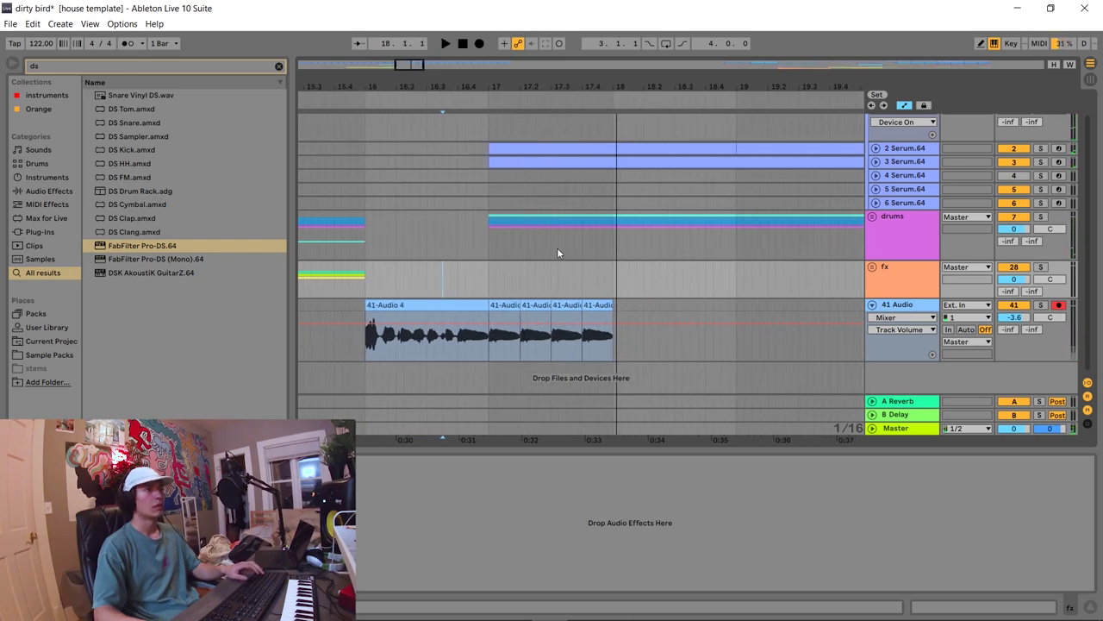
pyautogui.click(609, 317)
pyautogui.keyDown('shift'); pyautogui.click(497, 303); pyautogui.keyUp('shift')
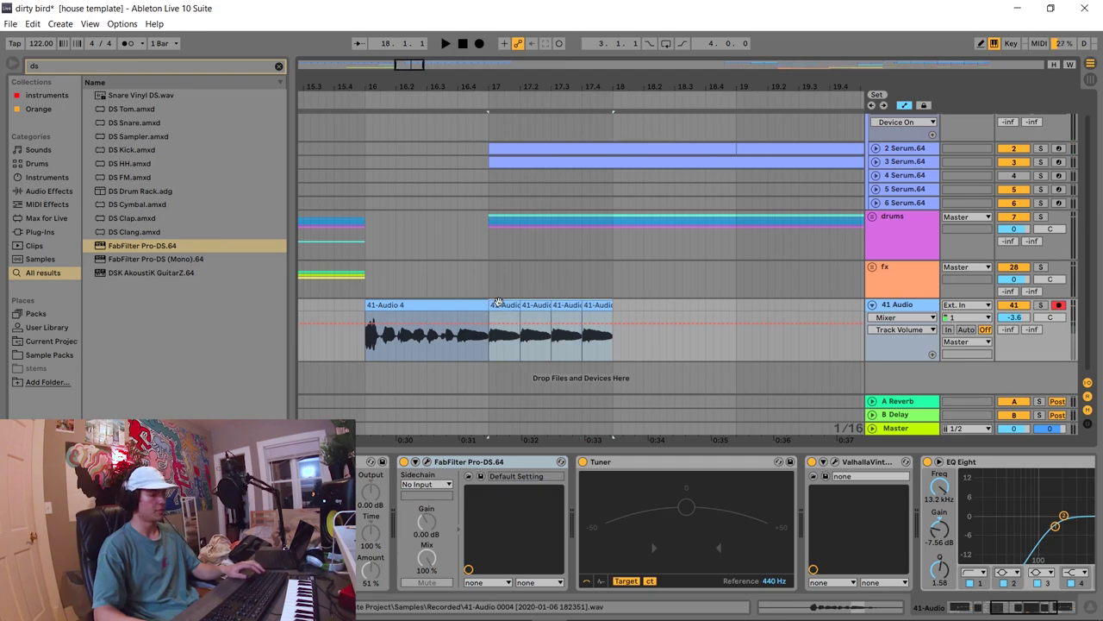
pyautogui.hotkey('ctrl', 'd')
pyautogui.press('space')
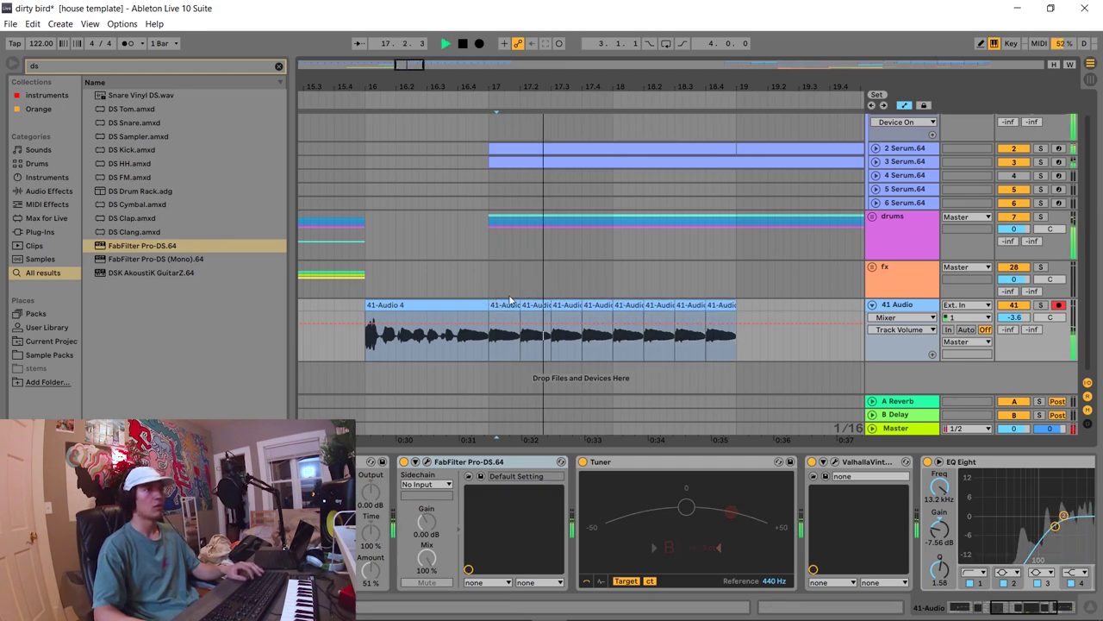
# - Unfold the 2 Serum and 3 Serum bassline tracks and add an Auto Filter to 3 Serum
pyautogui.click(876, 148)
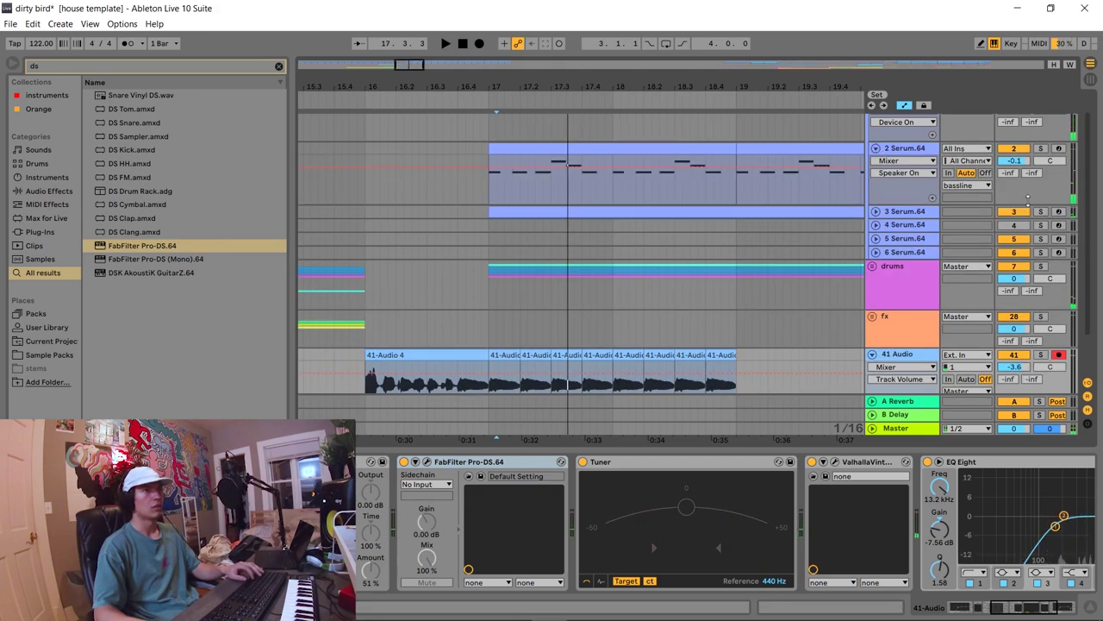
pyautogui.click(876, 212)
pyautogui.click(901, 215)
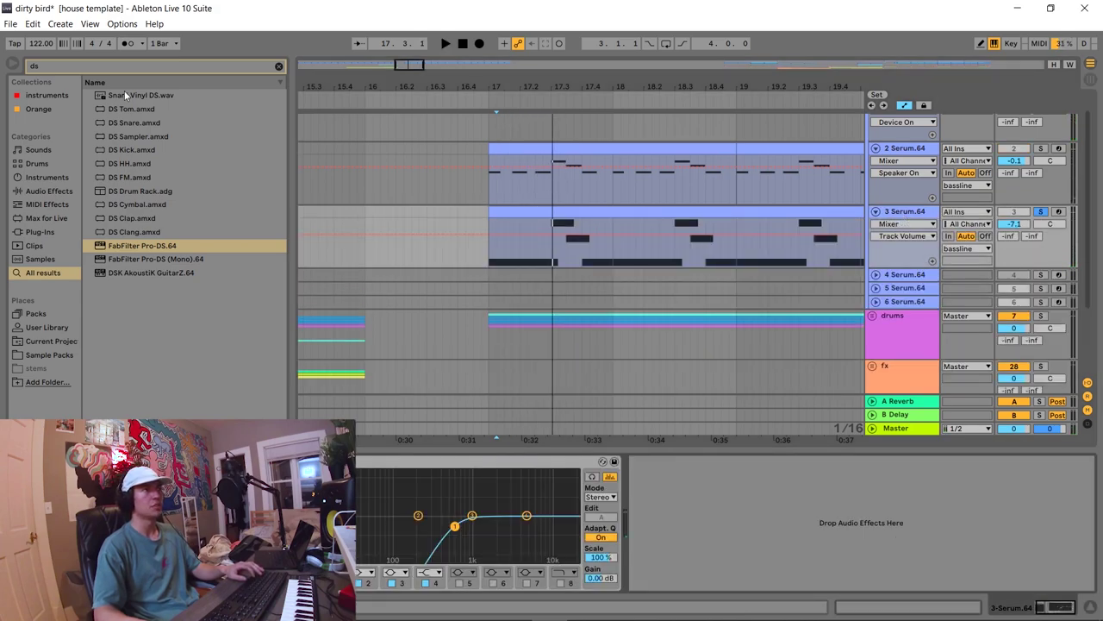
pyautogui.hotkey('ctrl', 'f')
pyautogui.write('autop')
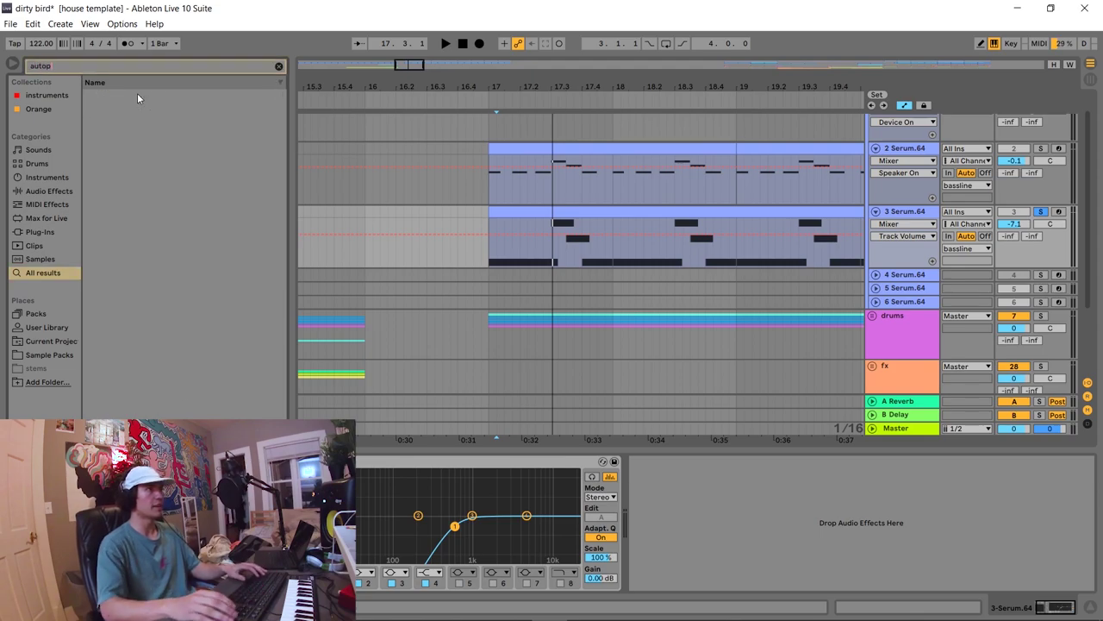
pyautogui.press('BackSpace')
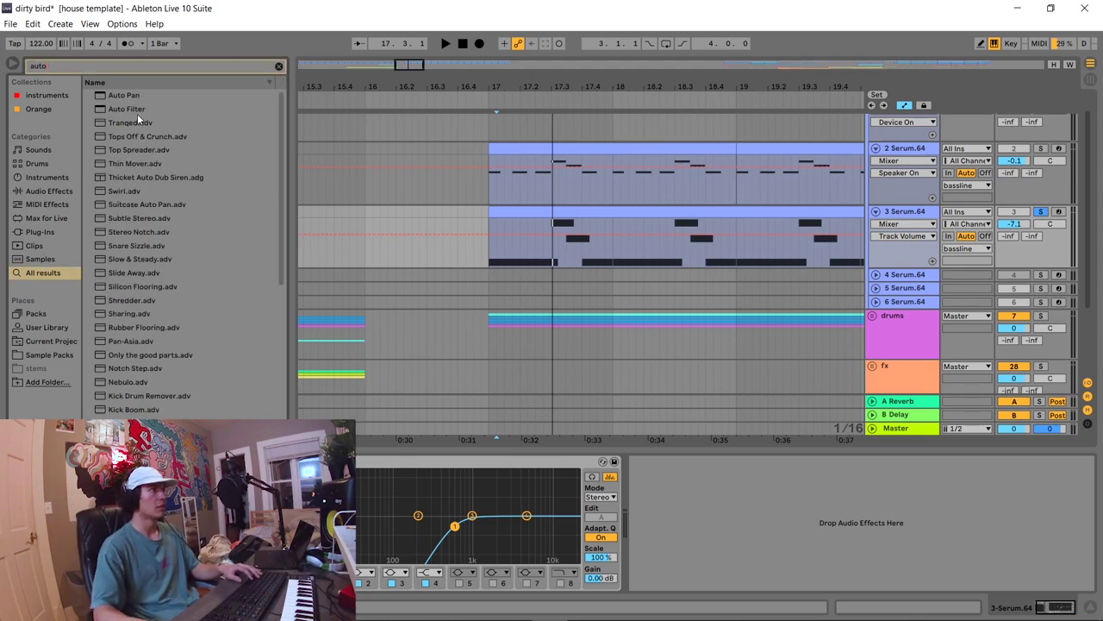
pyautogui.click(137, 110)
pyautogui.moveTo(770, 450); pyautogui.dragTo(821, 546)
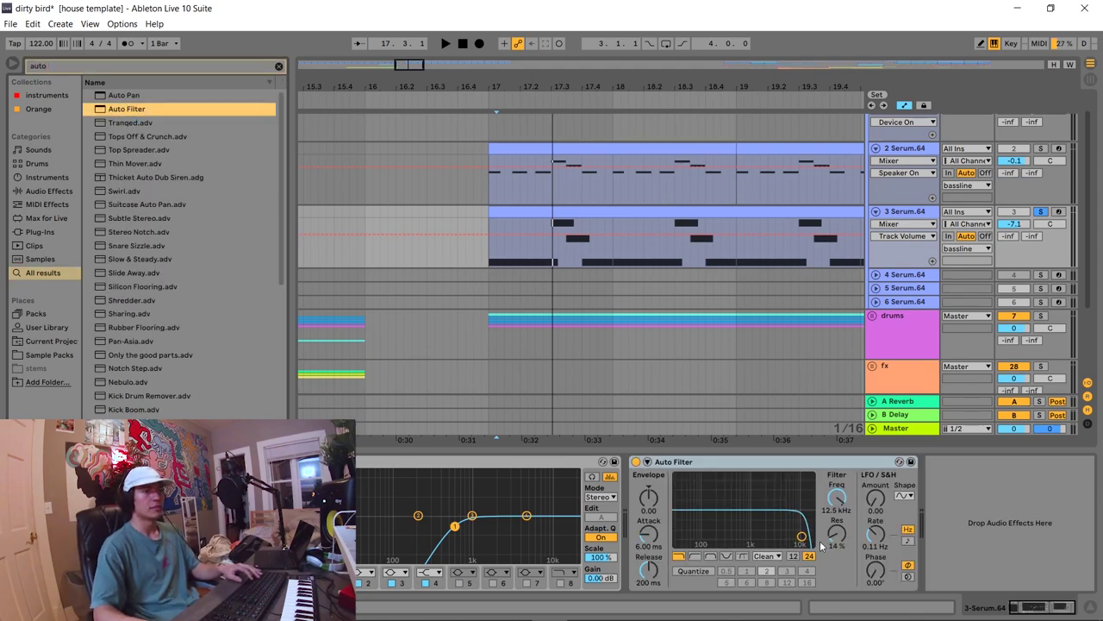
# - Automate 3 Serum's Auto Filter frequency to rise from about 80 Hz at bar 17 until bar 19, and play it
pyautogui.click(837, 499)
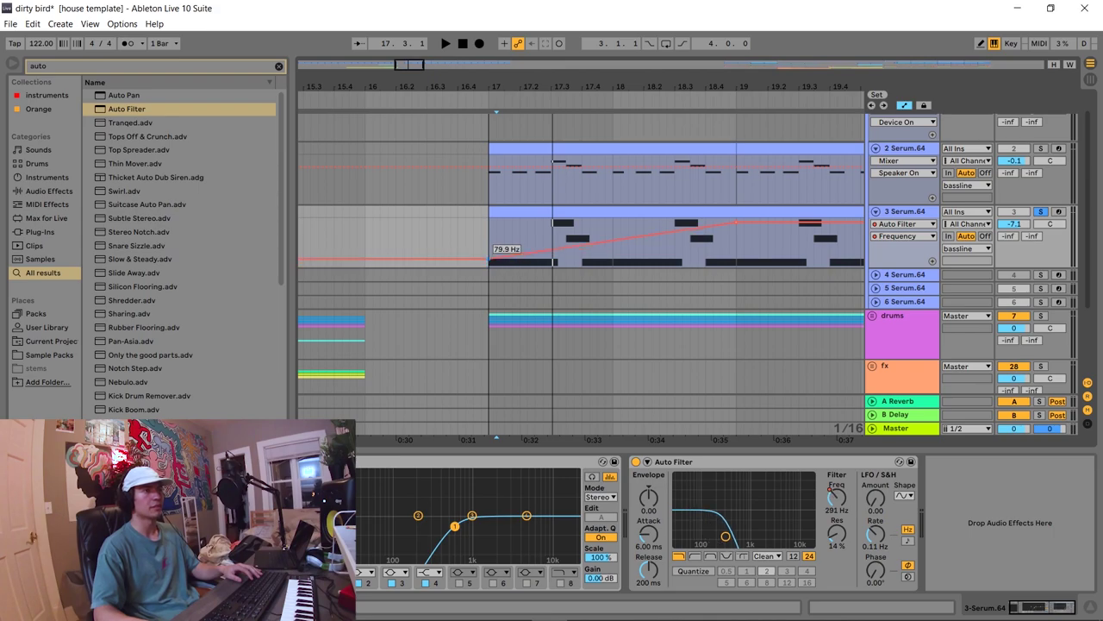
pyautogui.press('space')
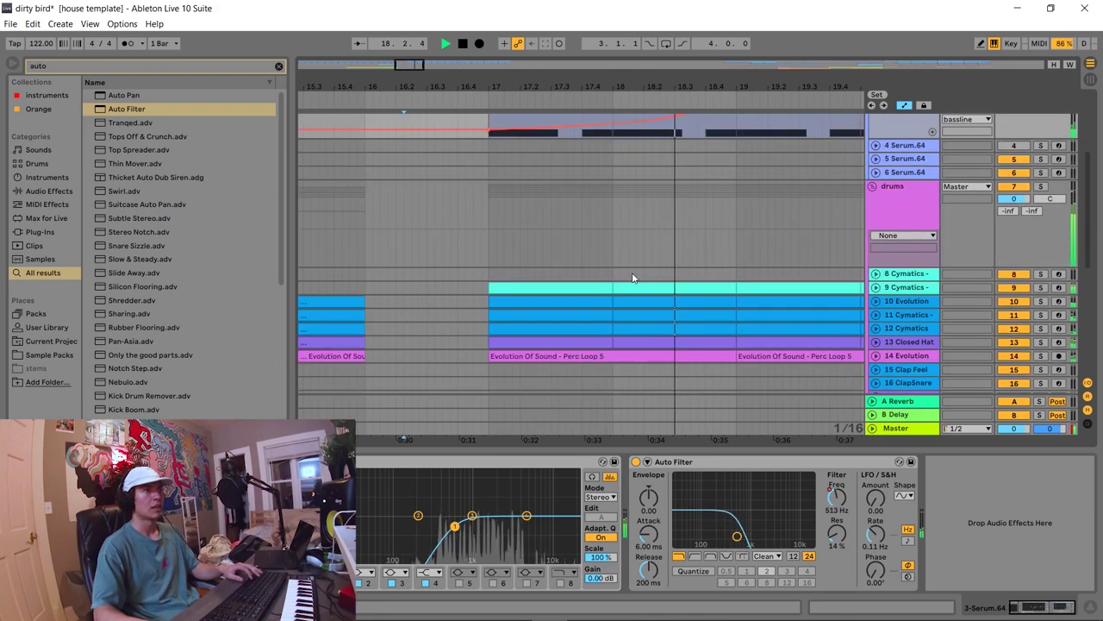
pyautogui.press('space')
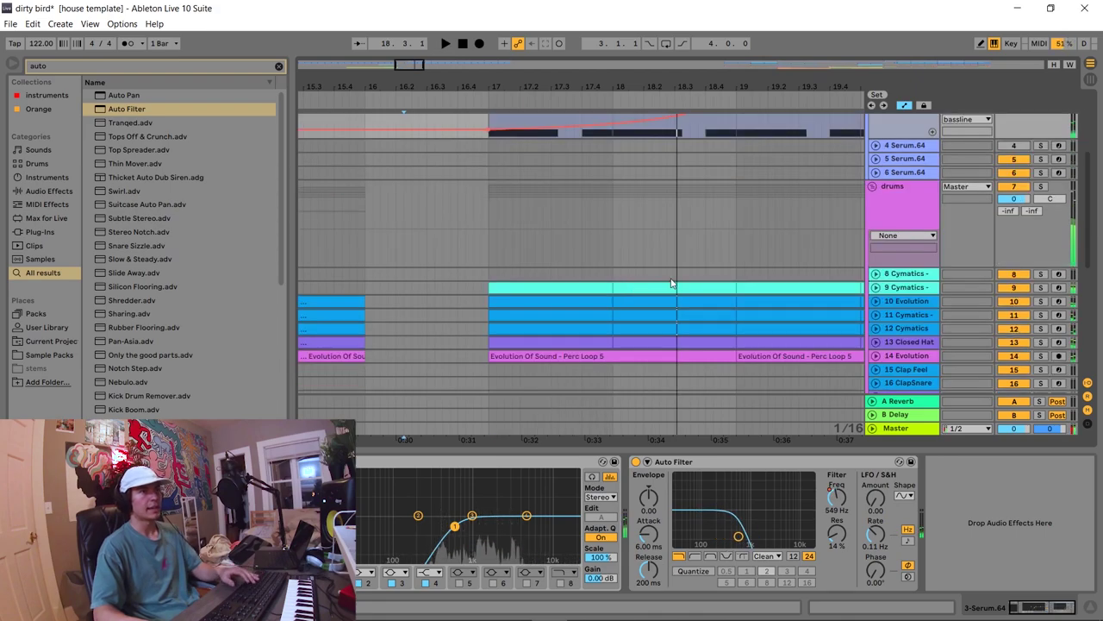
# - On track 9 Cymatics, delete the clip in bar 18, shorten the bar 17 clip to one beat, and play the result
pyautogui.click(875, 288)
pyautogui.click(662, 288)
pyautogui.press('Delete')
pyautogui.moveTo(612, 291); pyautogui.dragTo(519, 281)
pyautogui.click(452, 278)
pyautogui.press('space')
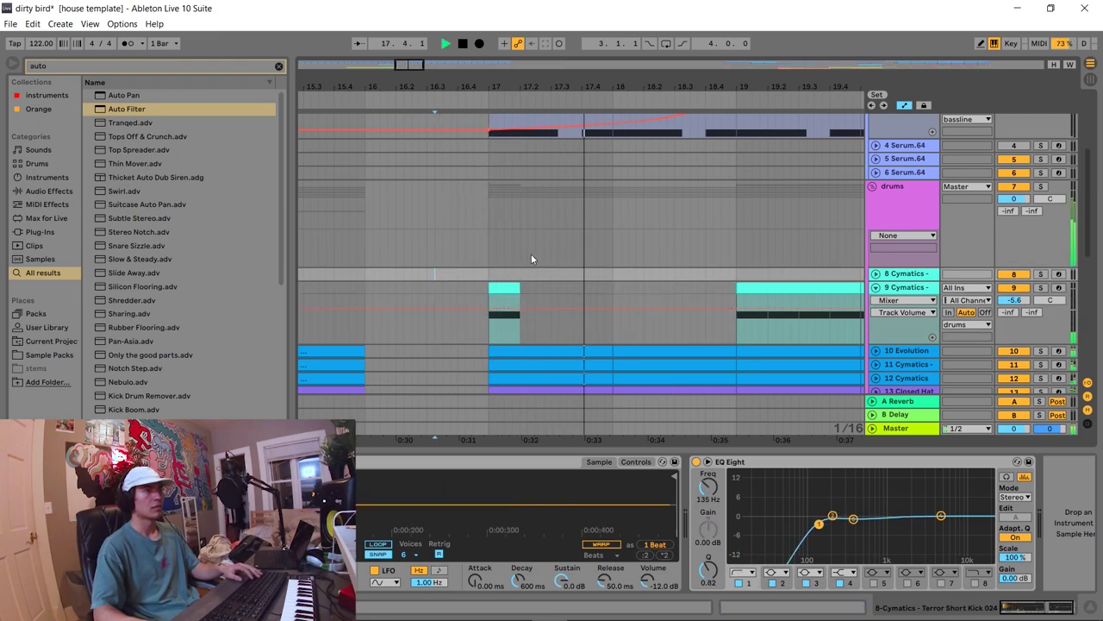
# - Clear the percussion and hat clips on tracks 10 to 14 from just before bar 17 up to 18.4
pyautogui.scroll(-2, 534, 263)
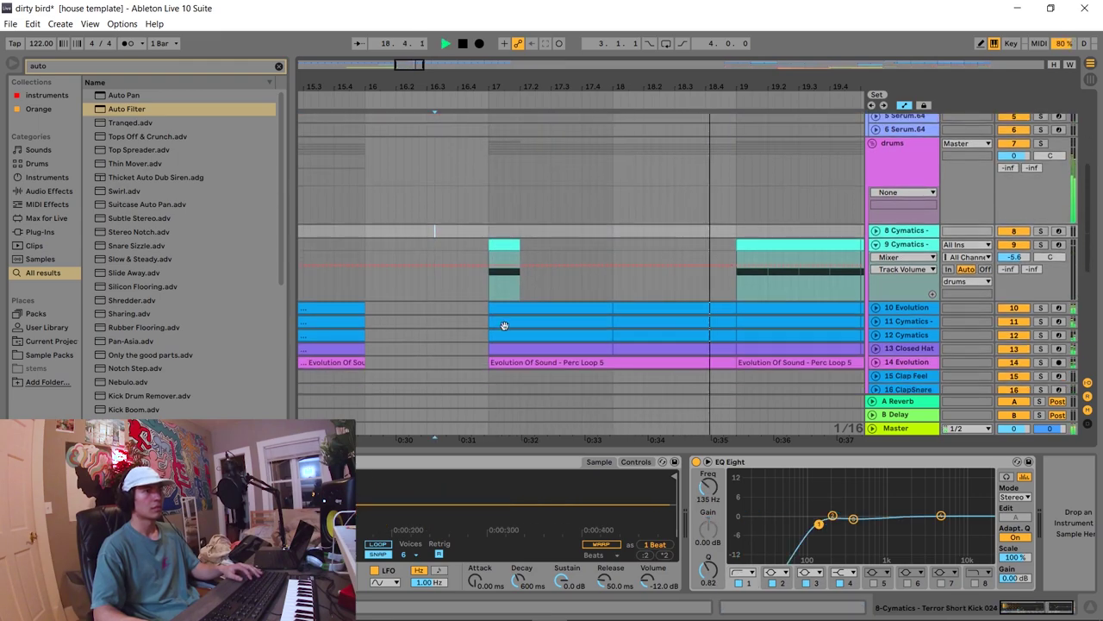
pyautogui.moveTo(541, 312); pyautogui.dragTo(707, 363)
pyautogui.press('Delete')
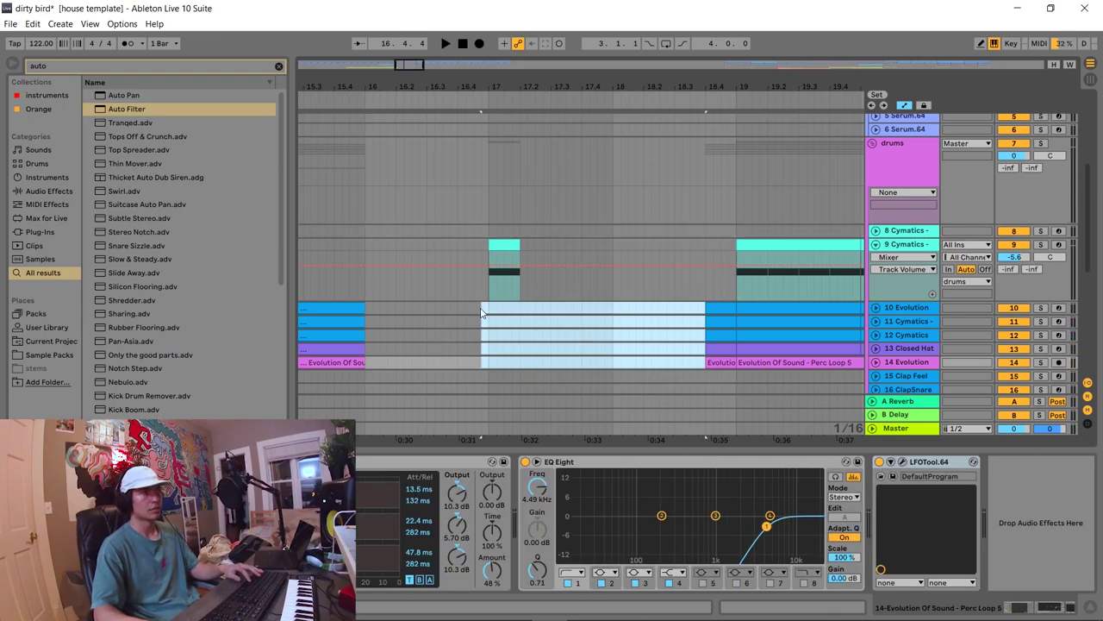
pyautogui.click(480, 308)
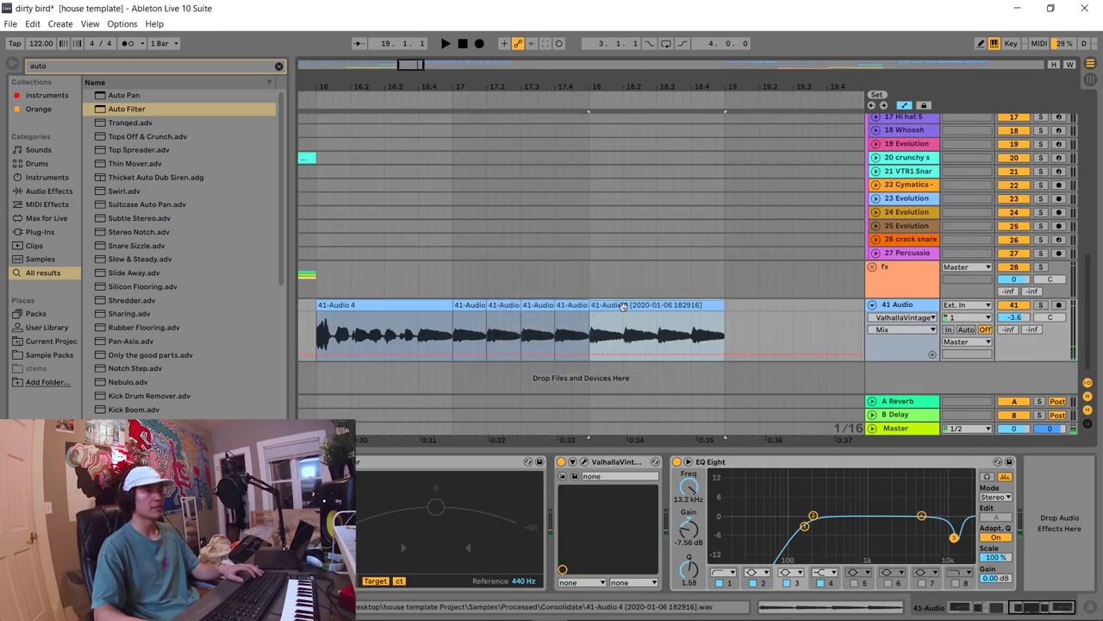
# - Draw a clip transposition envelope falling from 0 to about -12 semitones across the bar 18 clip on 41 Audio, and play it
pyautogui.doubleClick(623, 307)
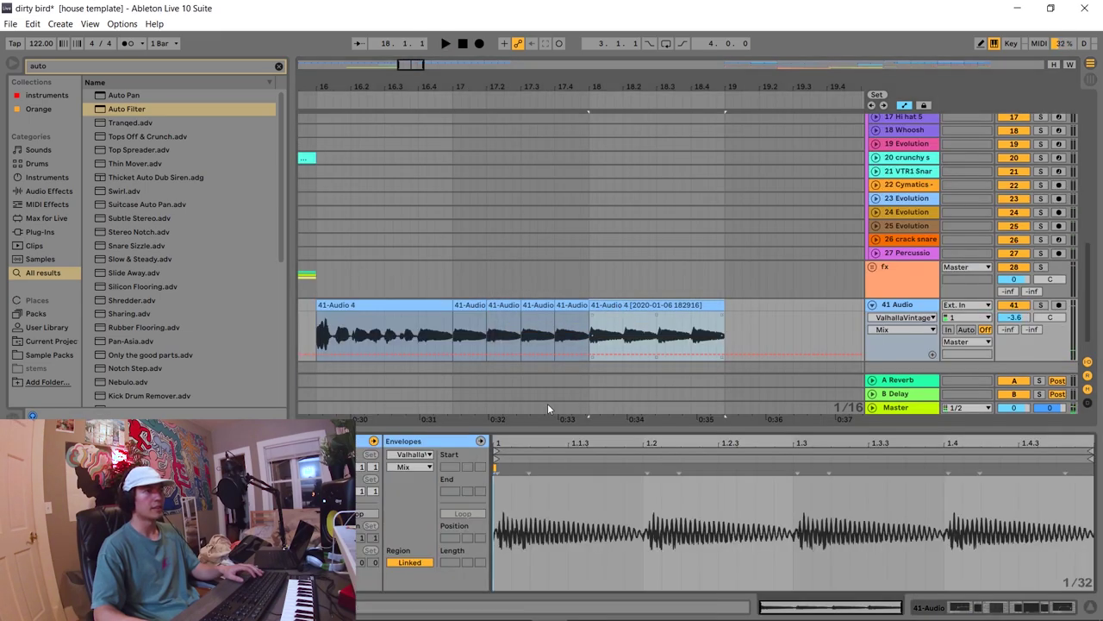
pyautogui.click(406, 465)
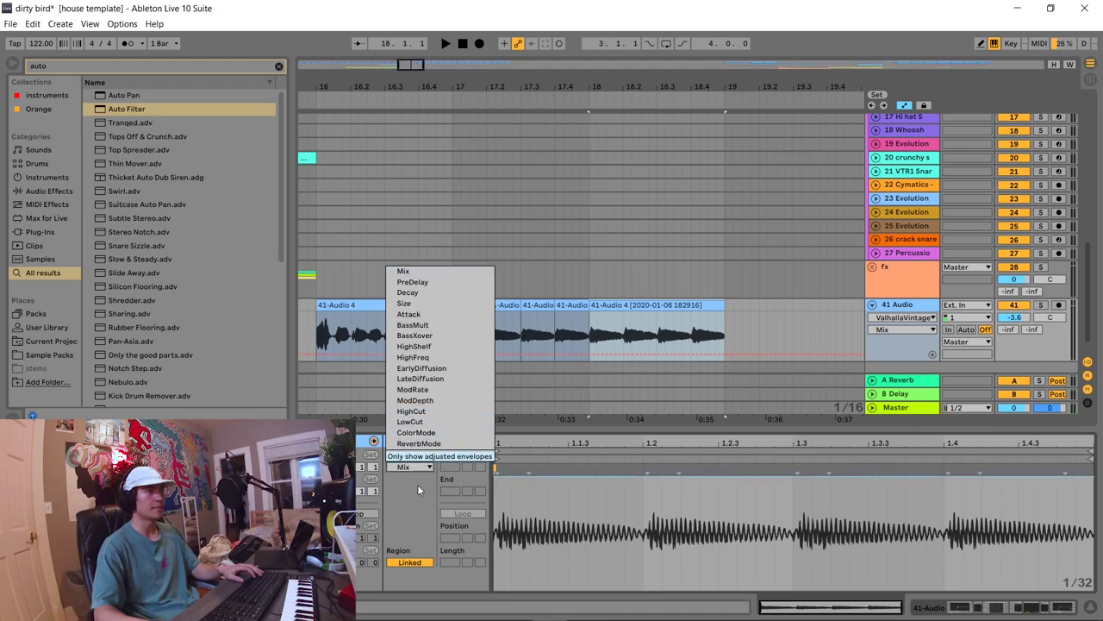
pyautogui.click(418, 484)
pyautogui.click(413, 454)
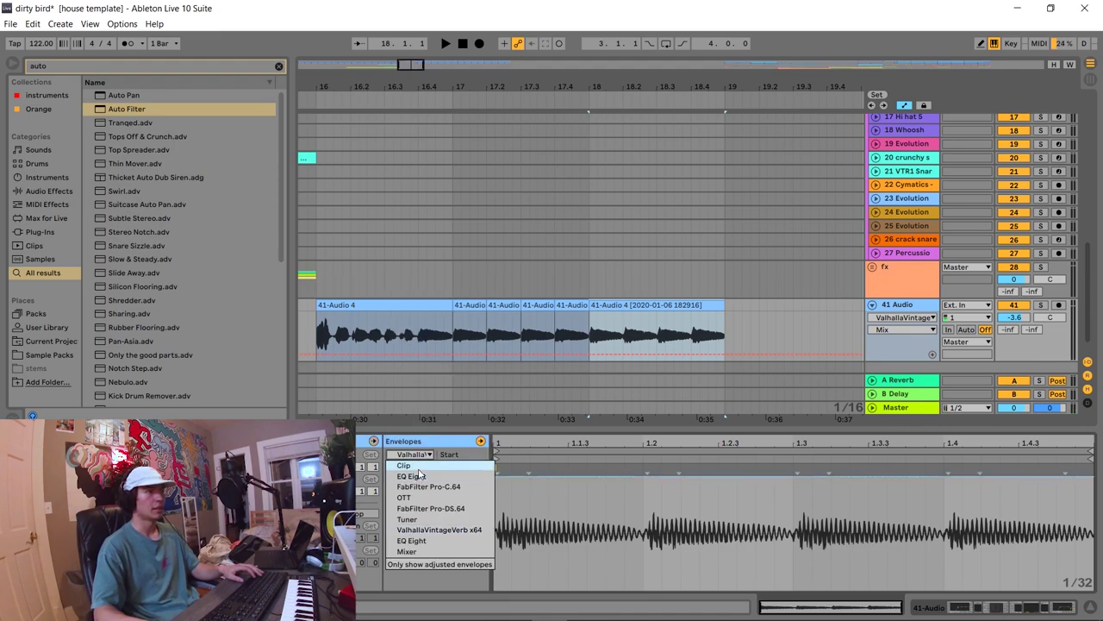
pyautogui.click(405, 466)
pyautogui.click(412, 467)
pyautogui.click(421, 489)
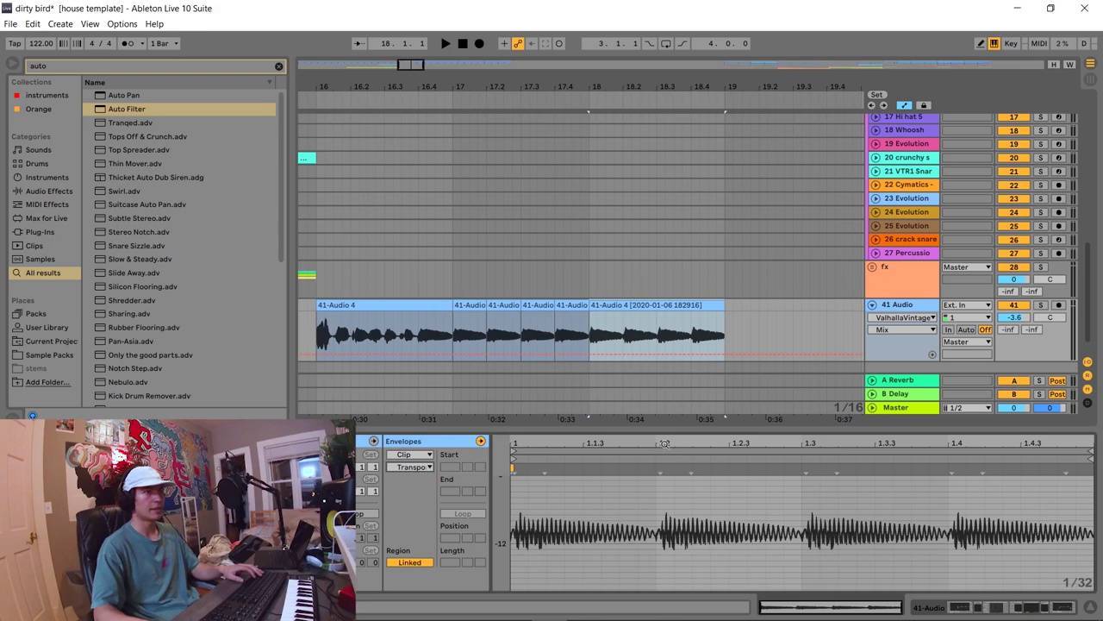
pyautogui.scroll(1, 608, 507)
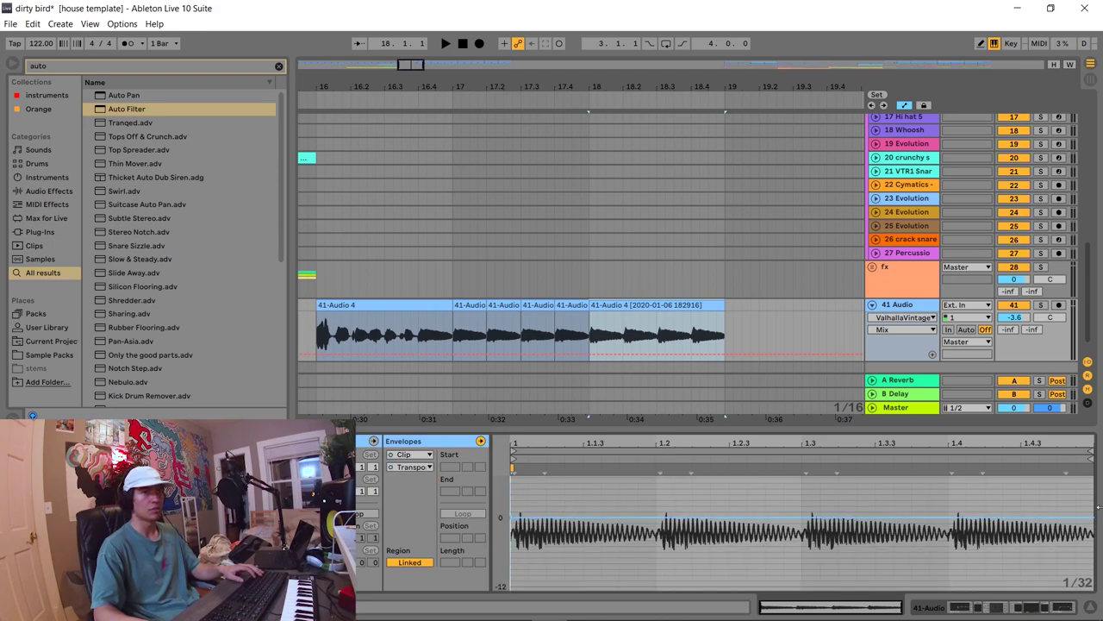
pyautogui.moveTo(1091, 521); pyautogui.dragTo(1091, 576)
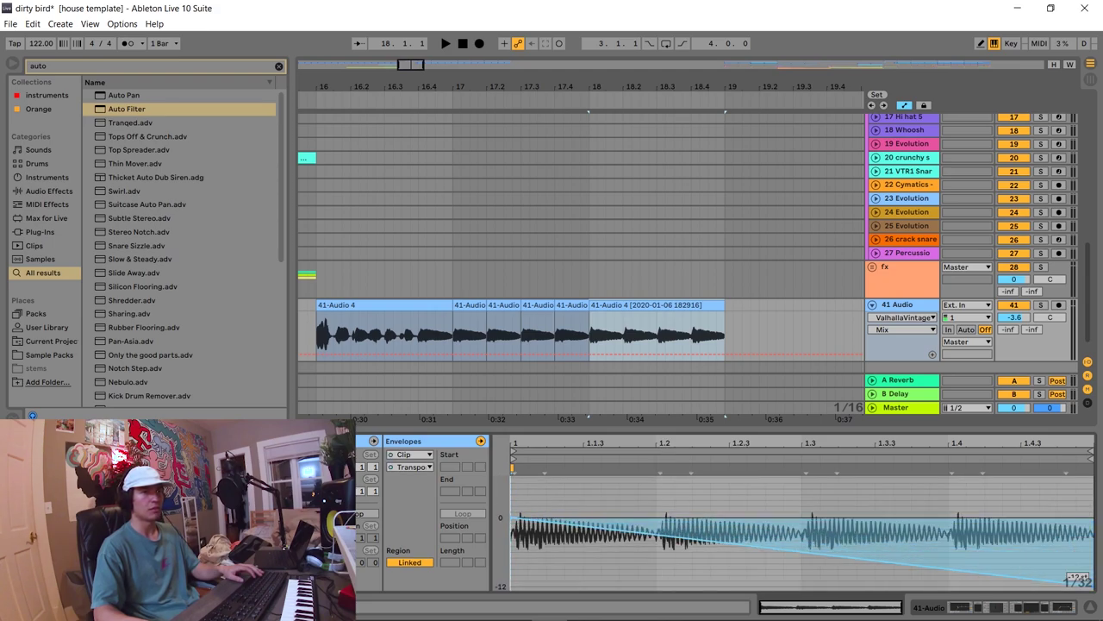
pyautogui.press('space')
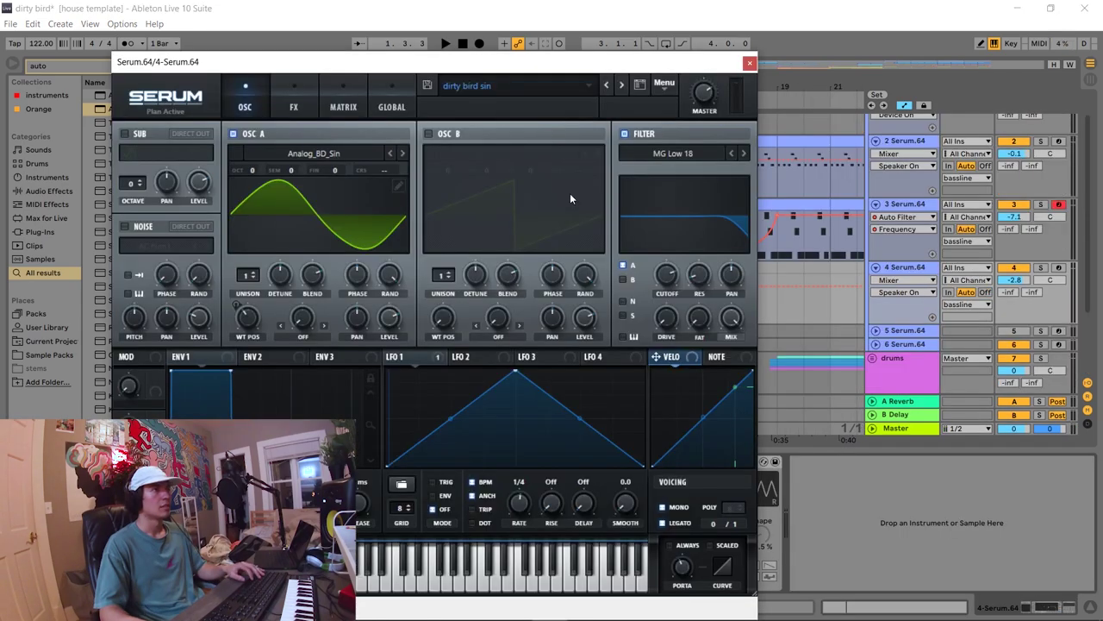
# - Examine the oscillator settings and the whole effects rack of the dirty bird sin patch on 4 Serum
pyautogui.click(749, 63)
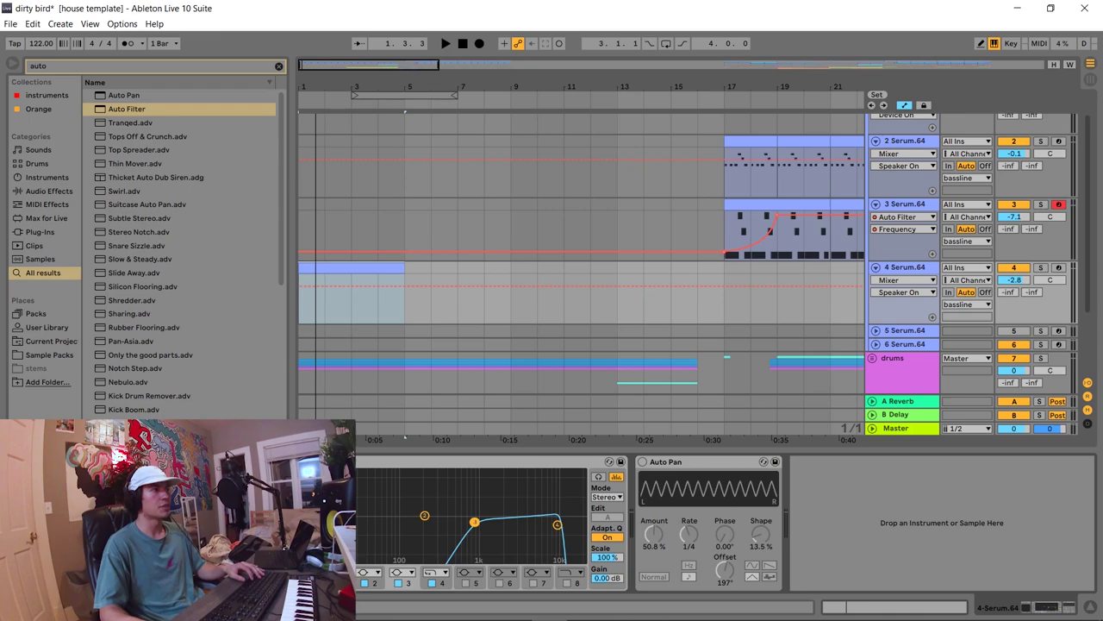
pyautogui.click(177, 462)
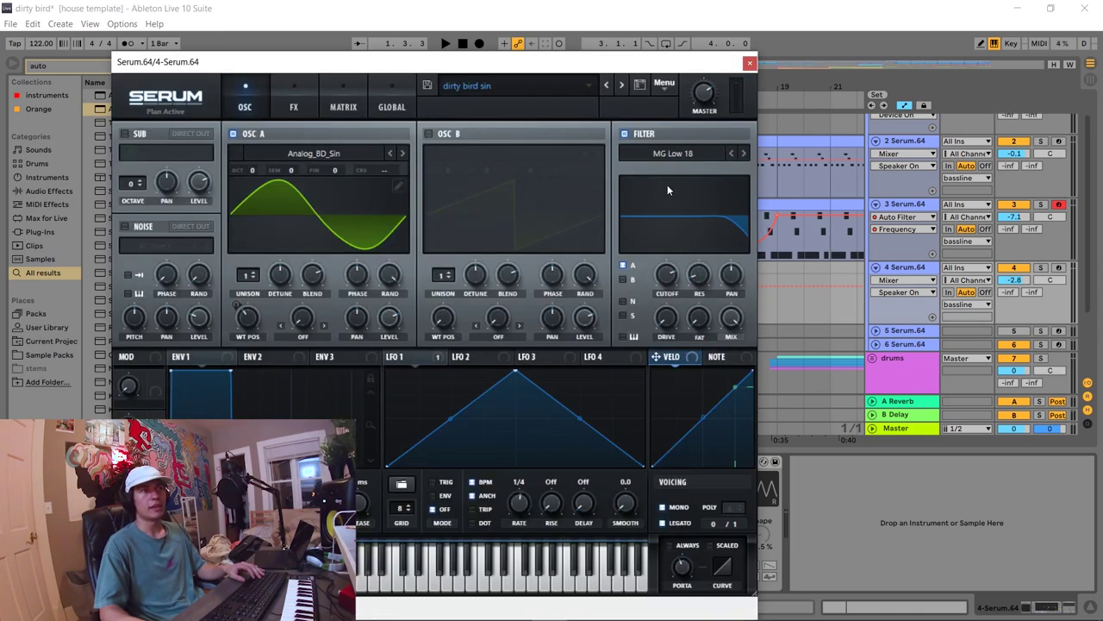
pyautogui.moveTo(386, 61); pyautogui.dragTo(420, 48)
pyautogui.click(331, 89)
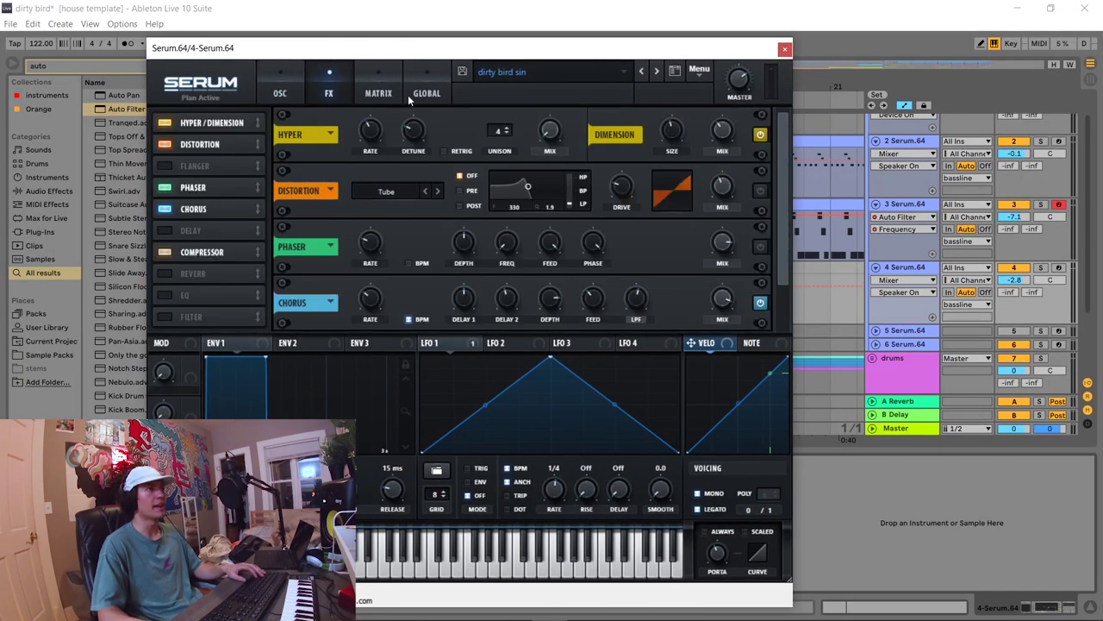
pyautogui.moveTo(781, 129); pyautogui.dragTo(788, 223)
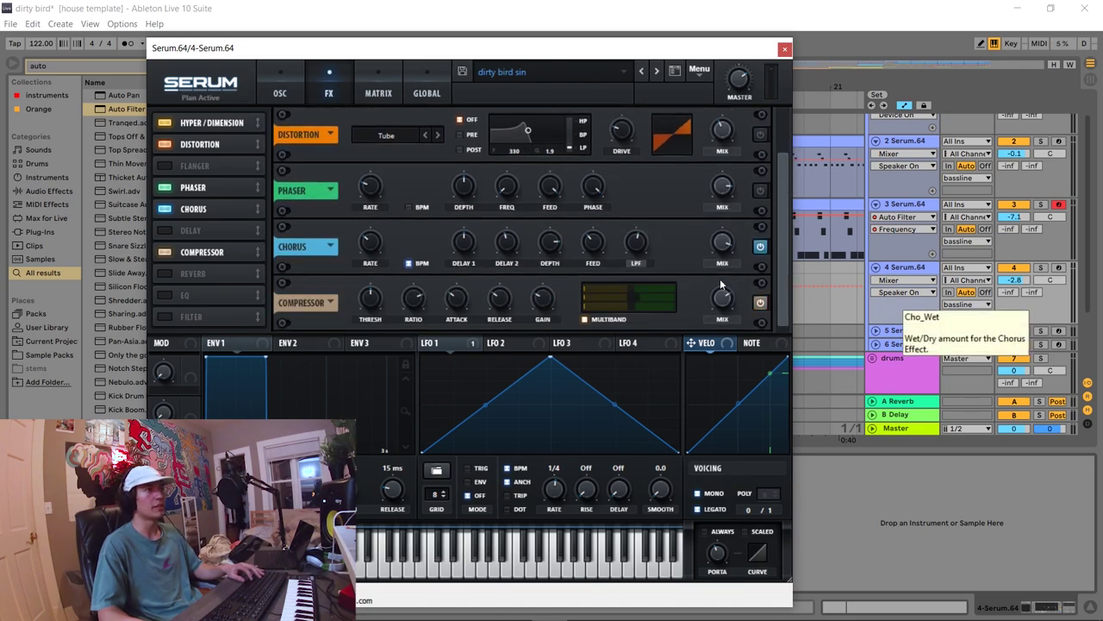
pyautogui.click(786, 49)
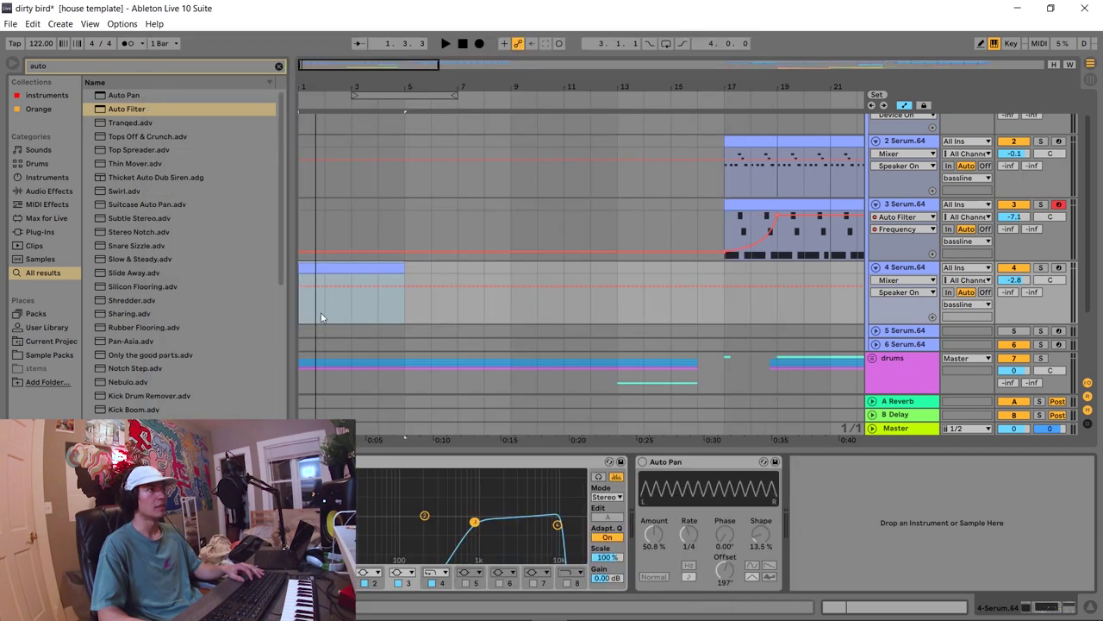
# - Copy the two-bar clip at bar 17 of 2 Serum to the start of 4 Serum and play it
pyautogui.doubleClick(348, 267)
pyautogui.click(750, 142)
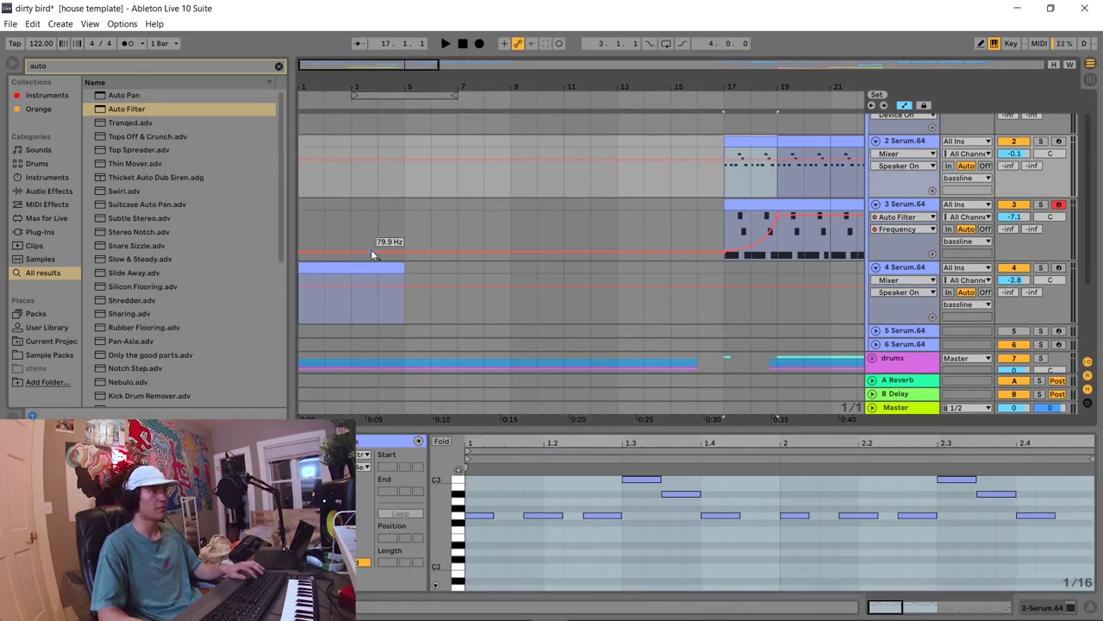
pyautogui.click(350, 270)
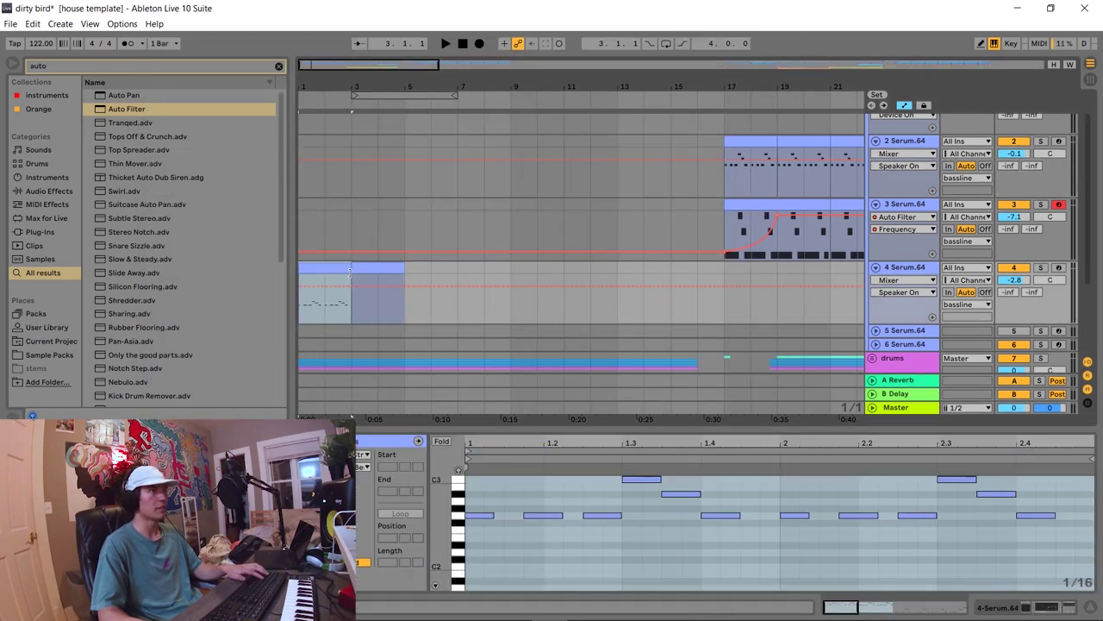
pyautogui.press('space')
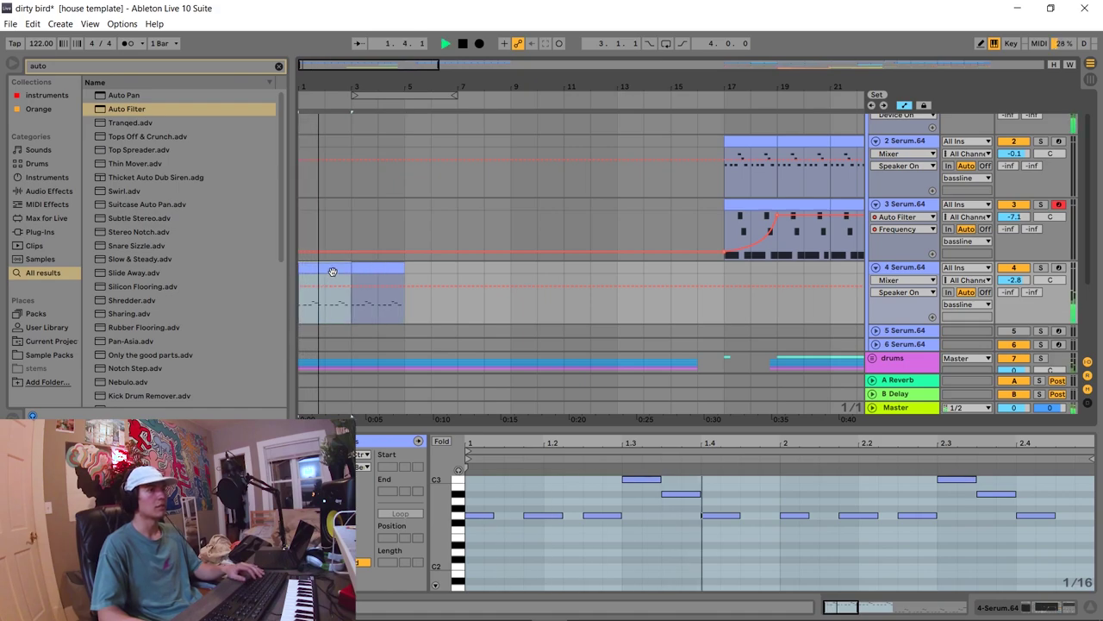
pyautogui.press('space')
# - Transpose all notes in 4 Serum's first clip up two octaves, playing the clip after each octave
pyautogui.hotkey('ctrl', 'a')
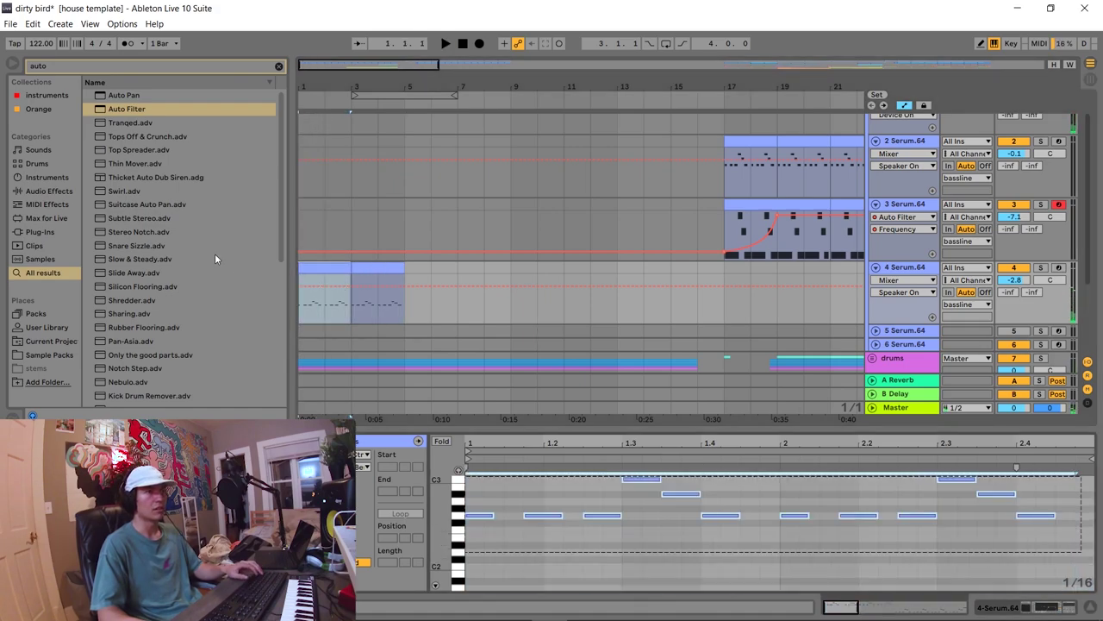
pyautogui.press('space')
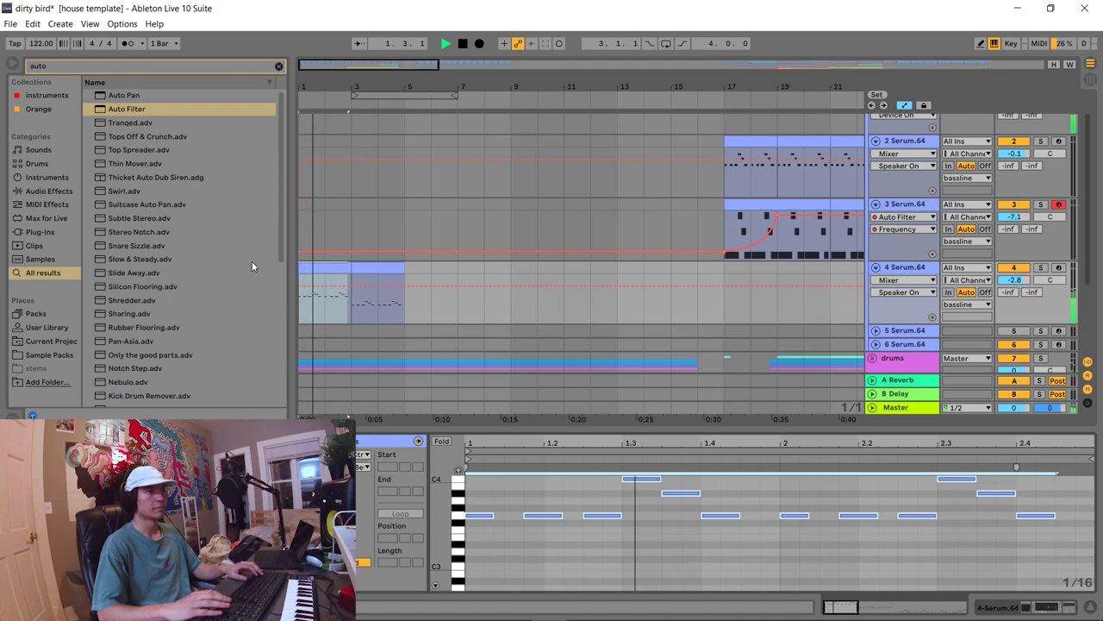
pyautogui.press('space')
pyautogui.hotkey('shift', 'Up')
pyautogui.press('space')
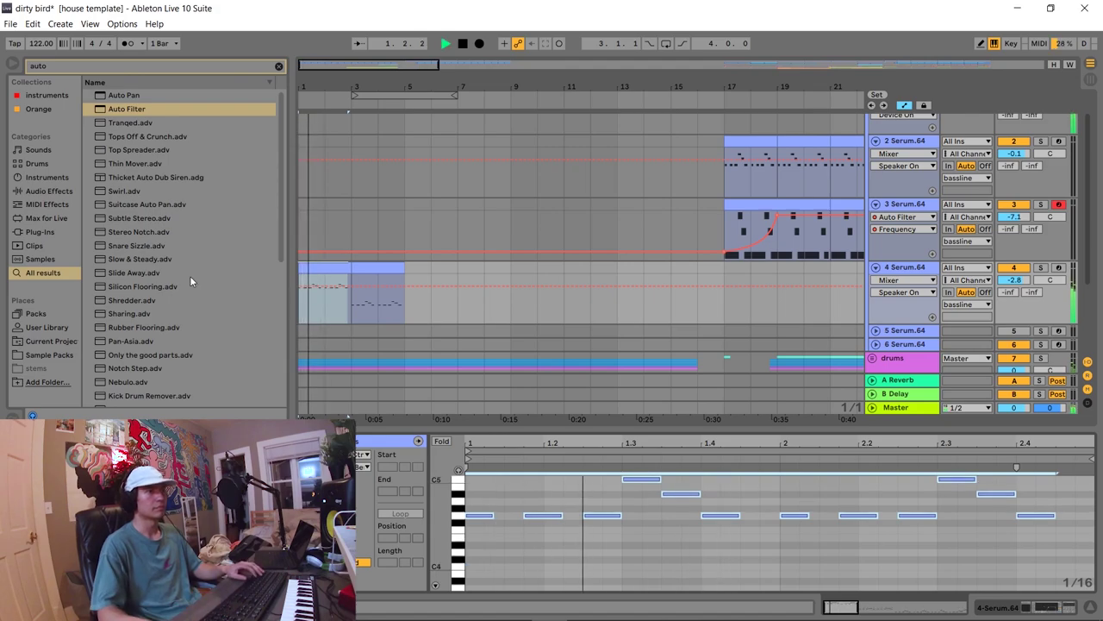
# - Lengthen all notes in 4 Serum's first clip so the repeated G notes connect, and play the track soloed
pyautogui.click(383, 269)
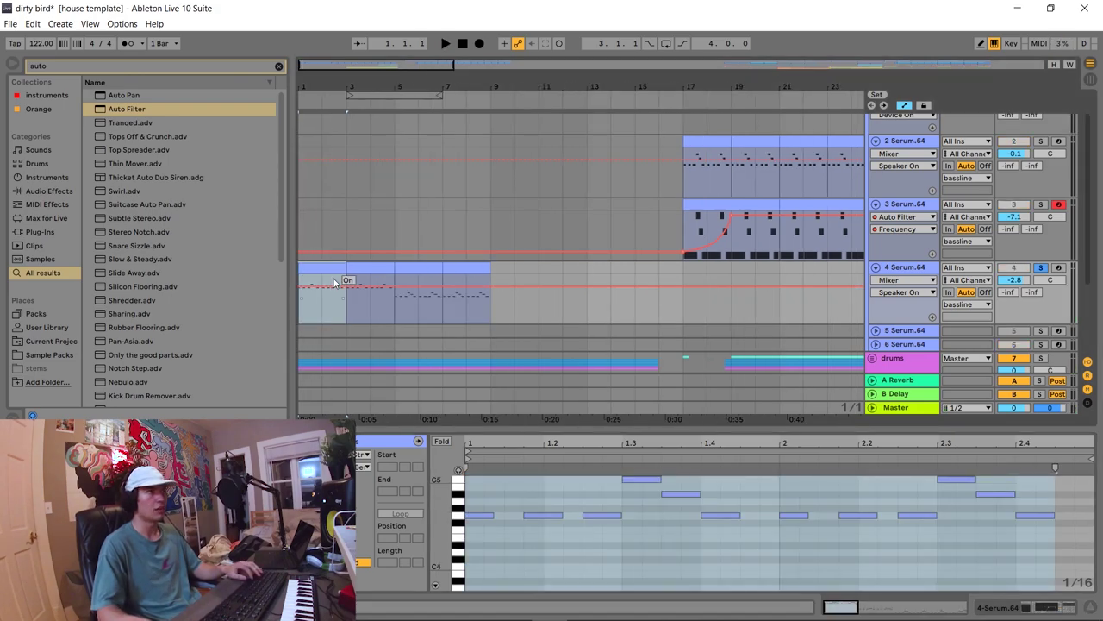
pyautogui.moveTo(576, 440); pyautogui.dragTo(573, 400)
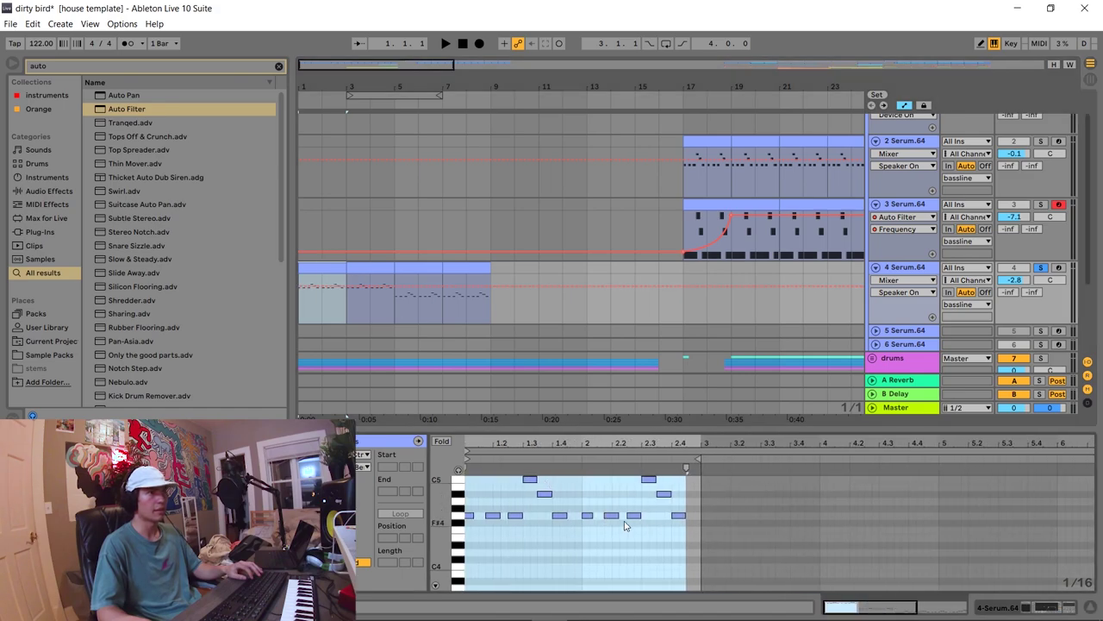
pyautogui.moveTo(709, 556); pyautogui.dragTo(595, 476)
pyautogui.hotkey('ctrl', 'a')
pyautogui.moveTo(470, 516); pyautogui.dragTo(482, 522)
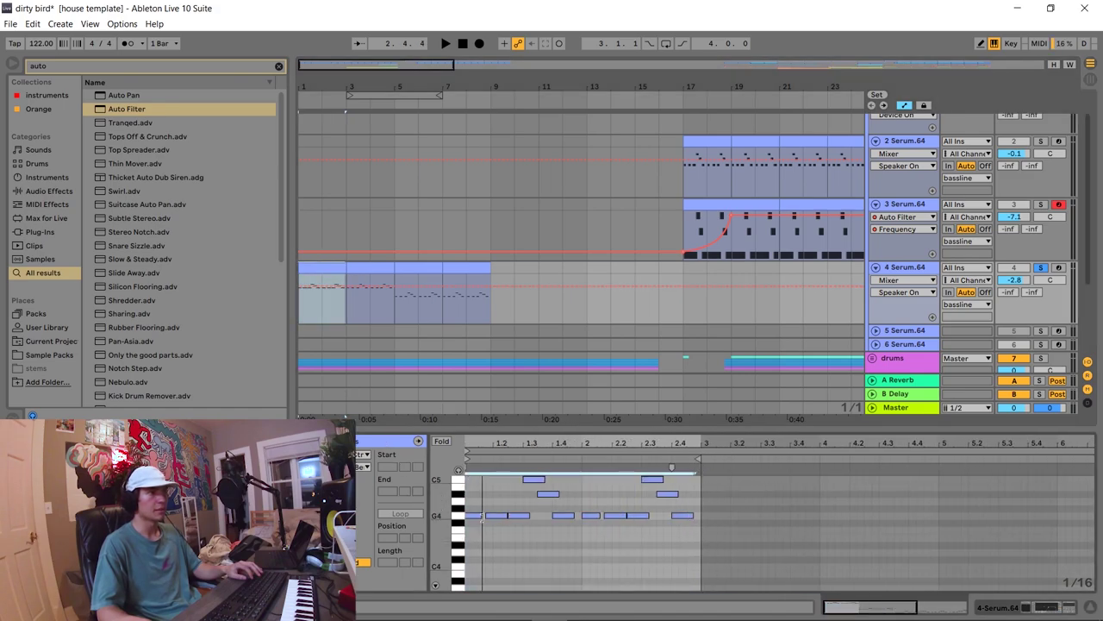
pyautogui.press('space')
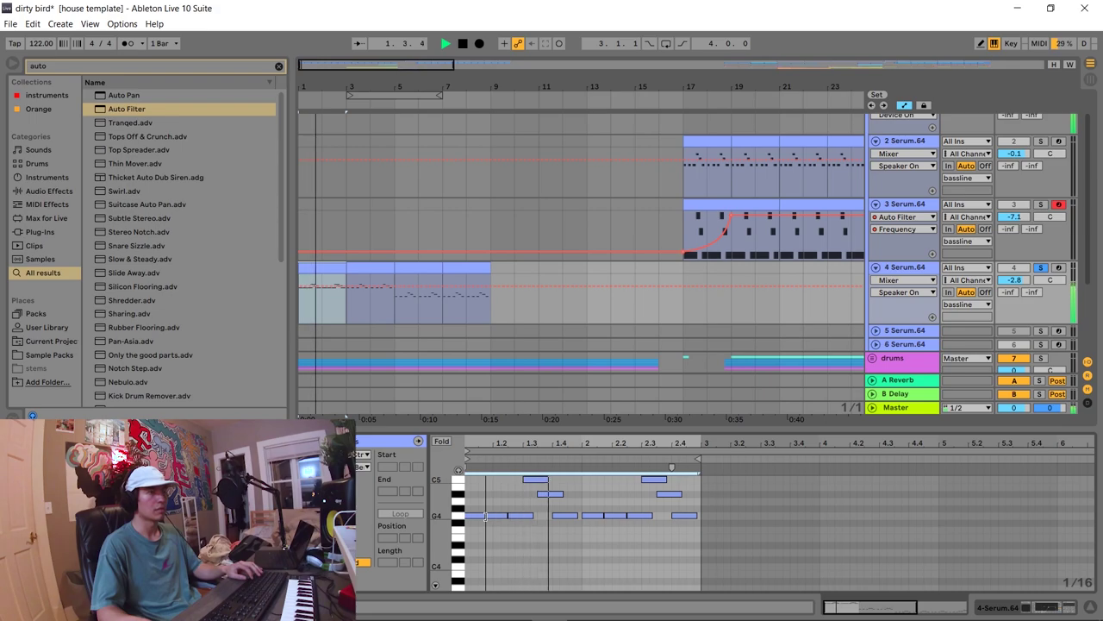
pyautogui.press('space')
# - Duplicate the lengthened 4 Serum clip along the track up to bar 9
pyautogui.hotkey('ctrl', 'd')
pyautogui.hotkey('ctrl', 'd')
pyautogui.hotkey('ctrl', 'd')
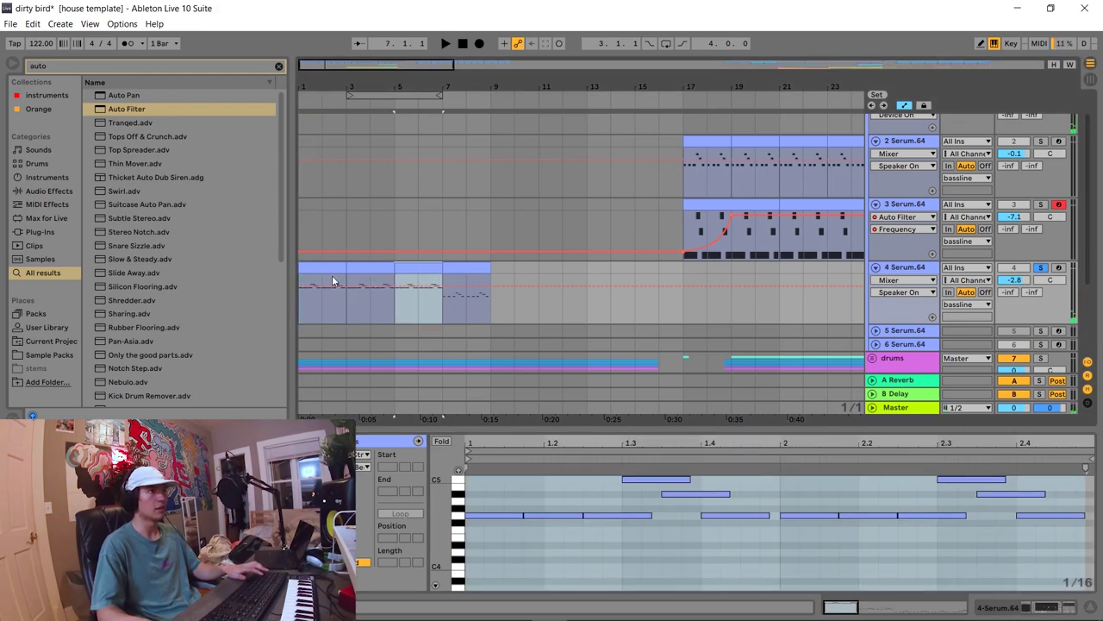
pyautogui.click(413, 266)
pyautogui.click(413, 266)
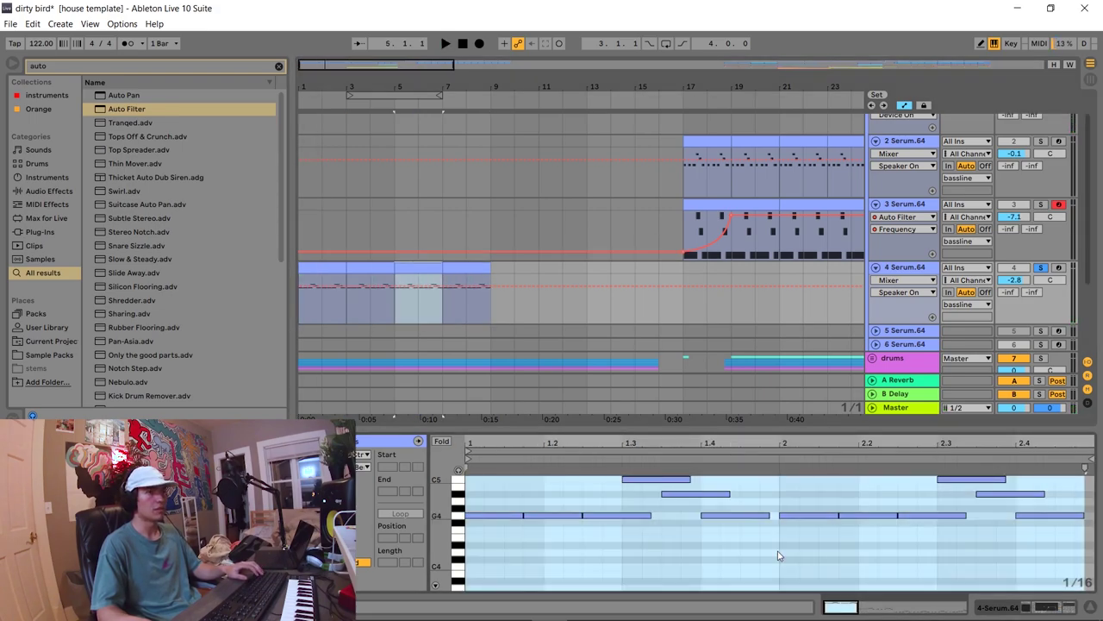
# - Transpose all notes of 4 Serum's bar 5 clip down one octave, repeat that clip at bar 7, and play the arrangement
pyautogui.click(1031, 560)
pyautogui.hotkey('ctrl', 'a')
pyautogui.hotkey('shift', 'Down')
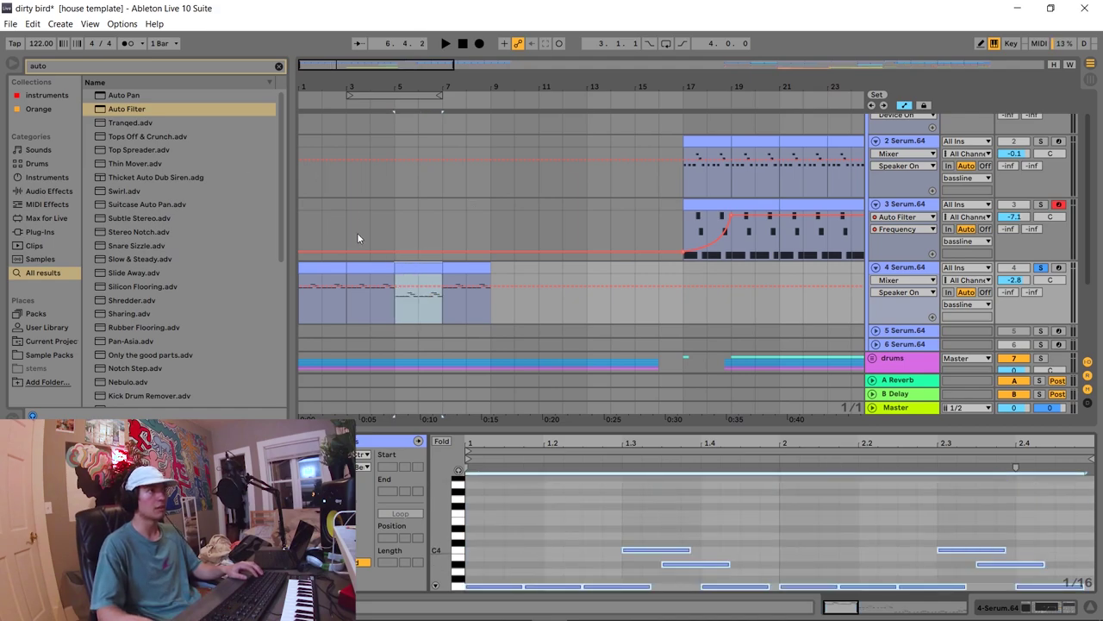
pyautogui.click(410, 270)
pyautogui.press('space')
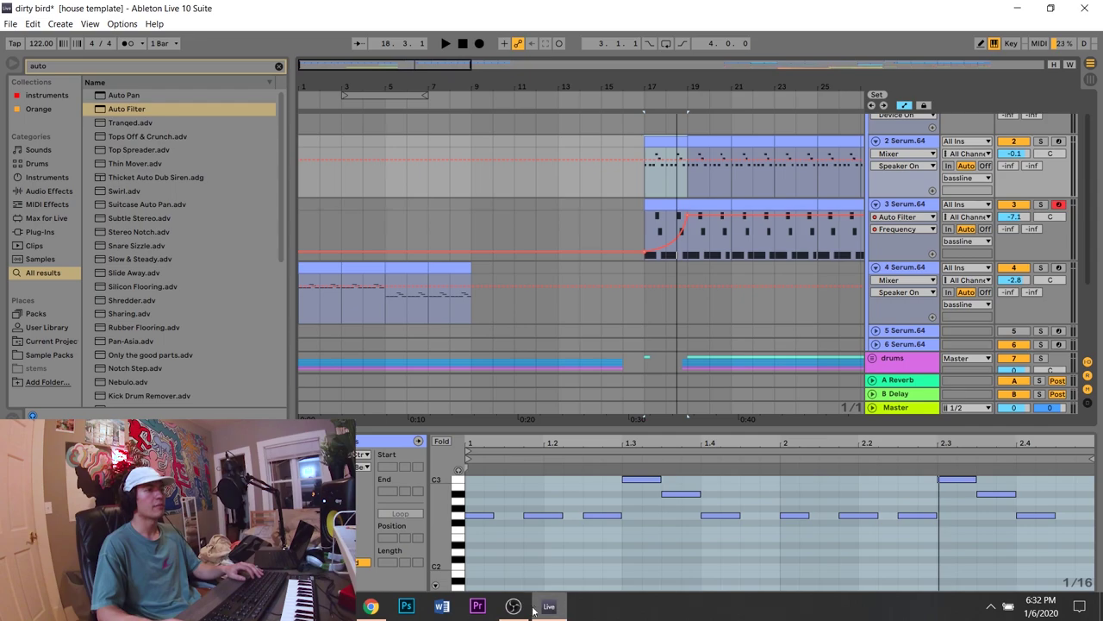
pyautogui.click(520, 608)
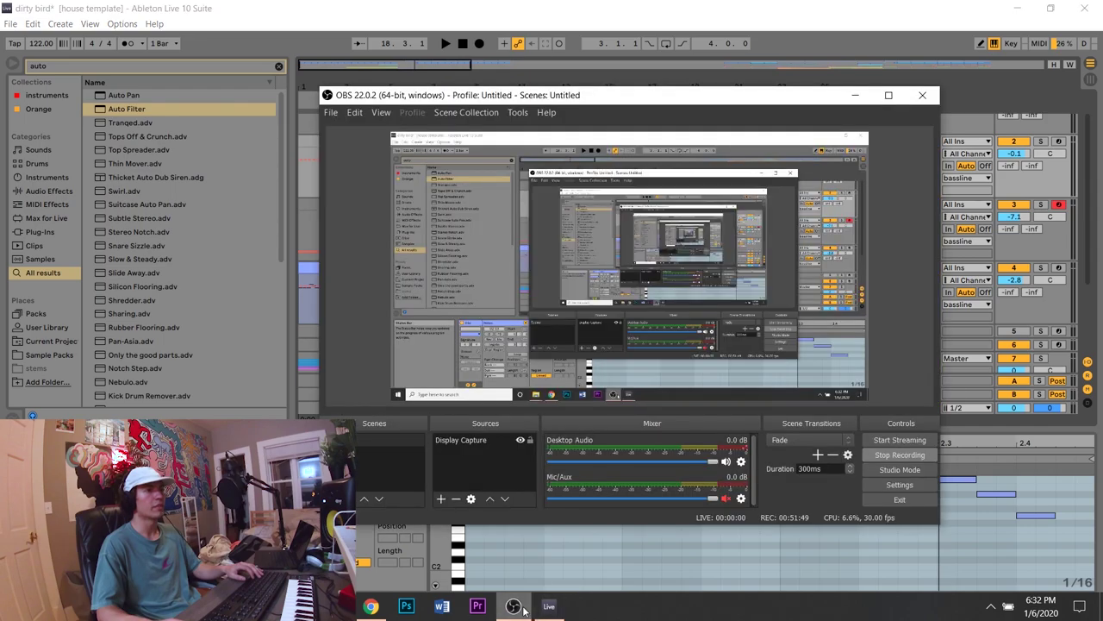
pyautogui.click(521, 606)
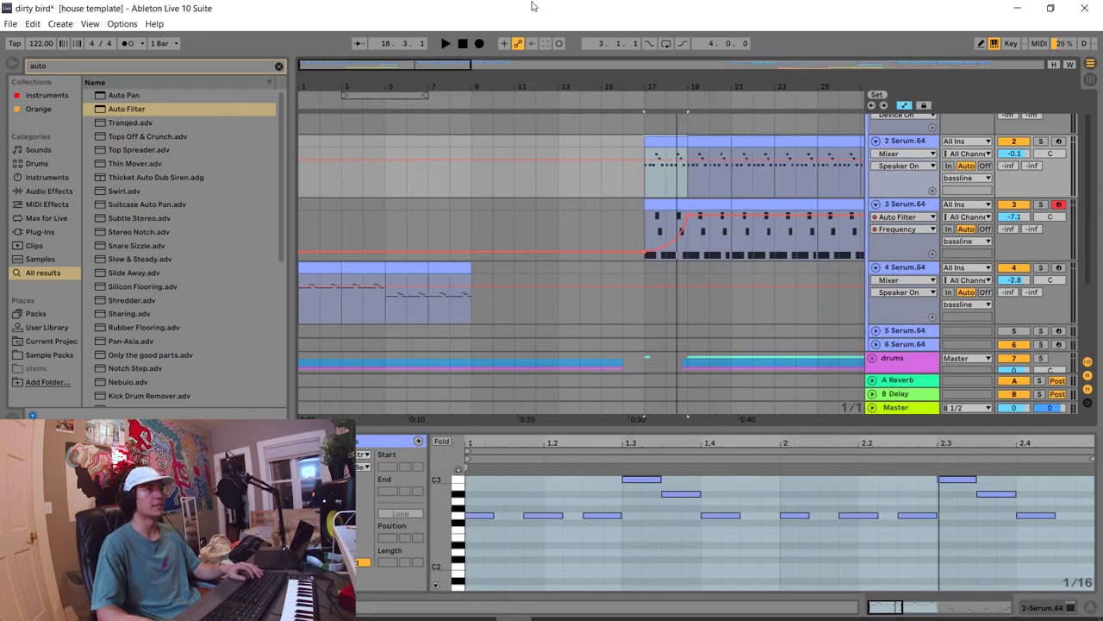
pyautogui.moveTo(326, 63); pyautogui.dragTo(405, 60)
pyautogui.scroll(-4, 375, 238)
pyautogui.scroll(1, 545, 60)
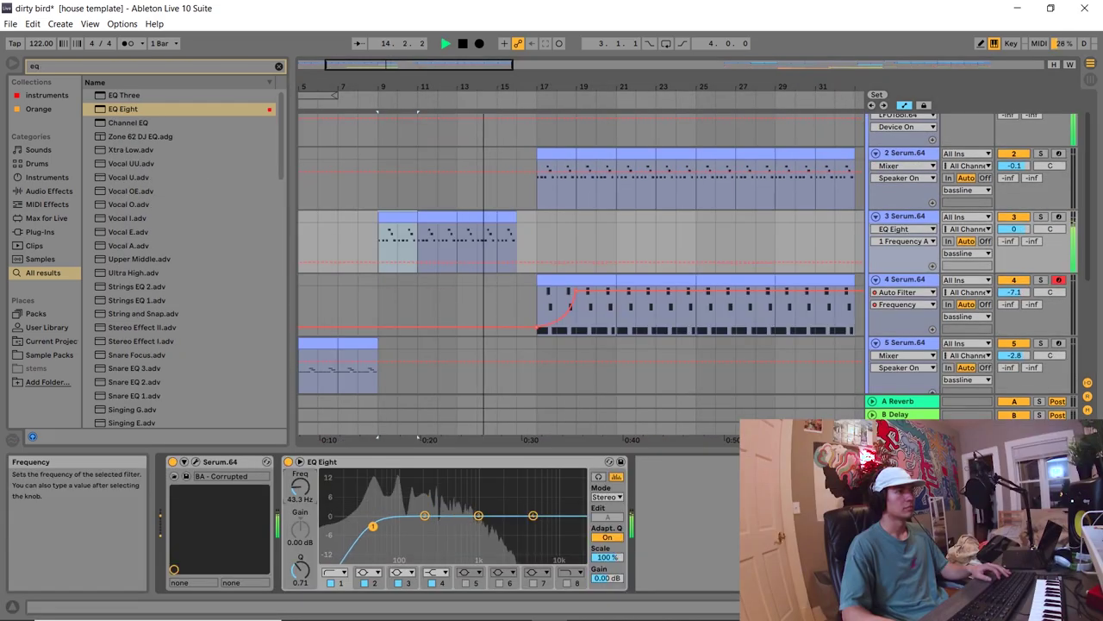
# - In 3 Serum's EQ Eight, raise the low-cut frequency of band 1 and make band 4 a high cut at 215 Hz
pyautogui.moveTo(372, 525); pyautogui.dragTo(393, 526)
pyautogui.press('space')
pyautogui.click(436, 573)
pyautogui.click(433, 552)
pyautogui.moveTo(533, 525); pyautogui.dragTo(426, 525)
pyautogui.press('space')
# - Automate 3 Serum's high-cut frequency to rise from 215 Hz at bar 9 until its clips end at bar 16
pyautogui.rightClick(300, 490)
pyautogui.click(331, 500)
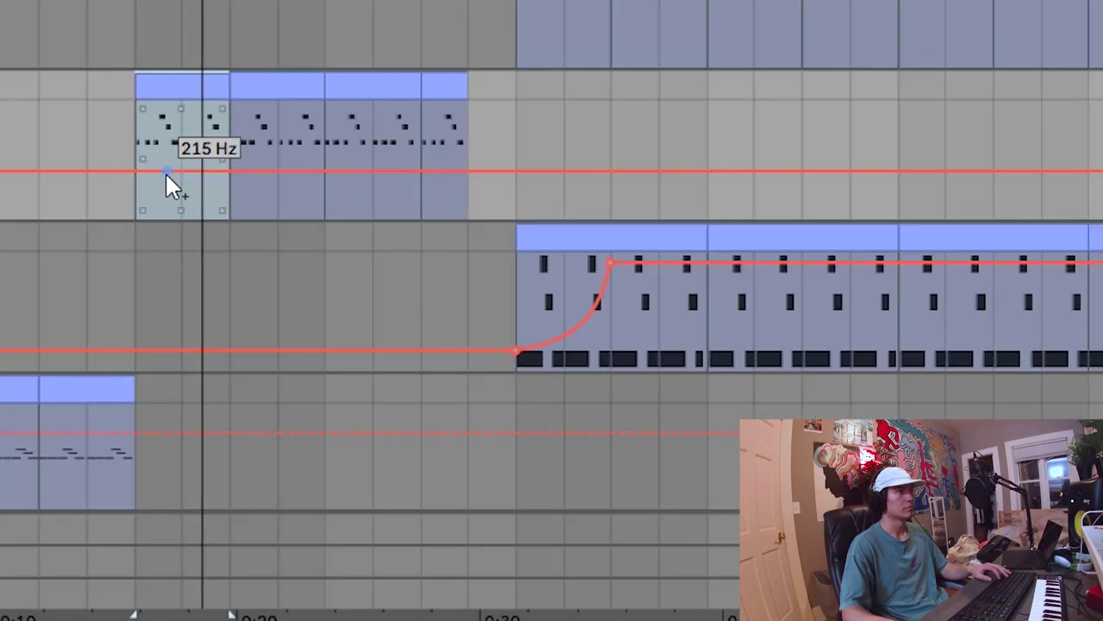
pyautogui.click(120, 171)
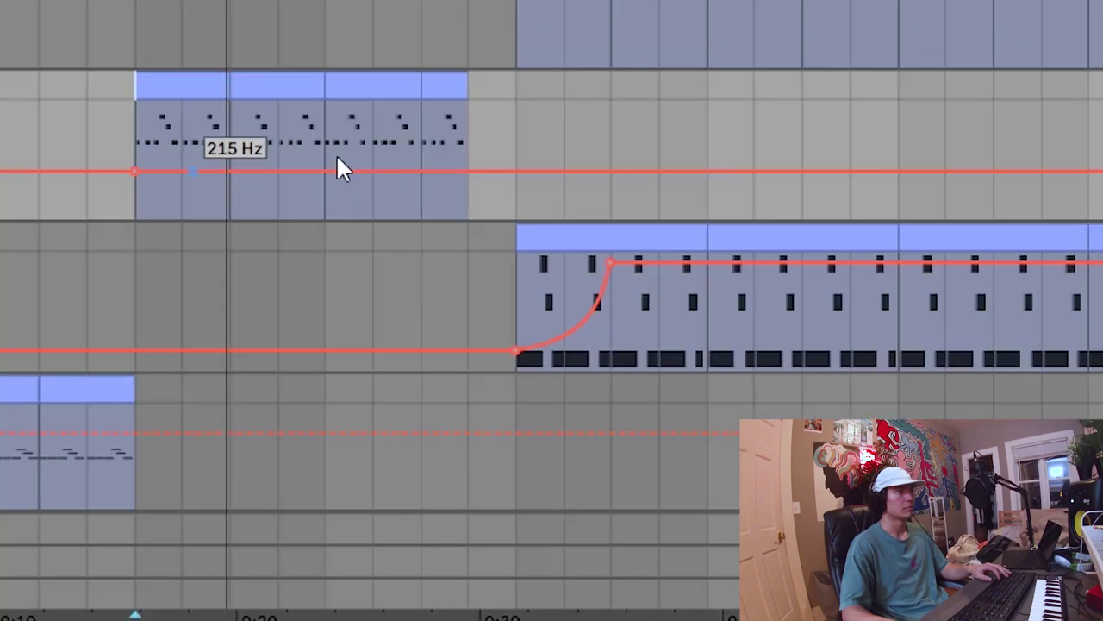
pyautogui.moveTo(466, 171); pyautogui.dragTo(465, 104)
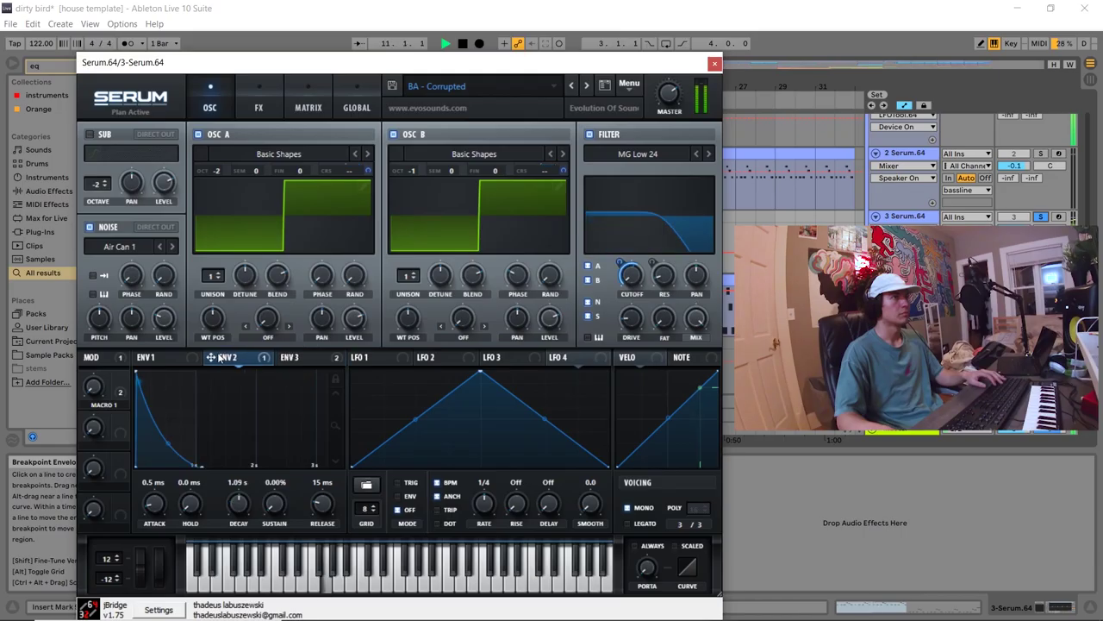
# - Shorten the ENV 2 decay of the BA - Corrupted patch on 3 Serum to 469 ms
pyautogui.press('space')
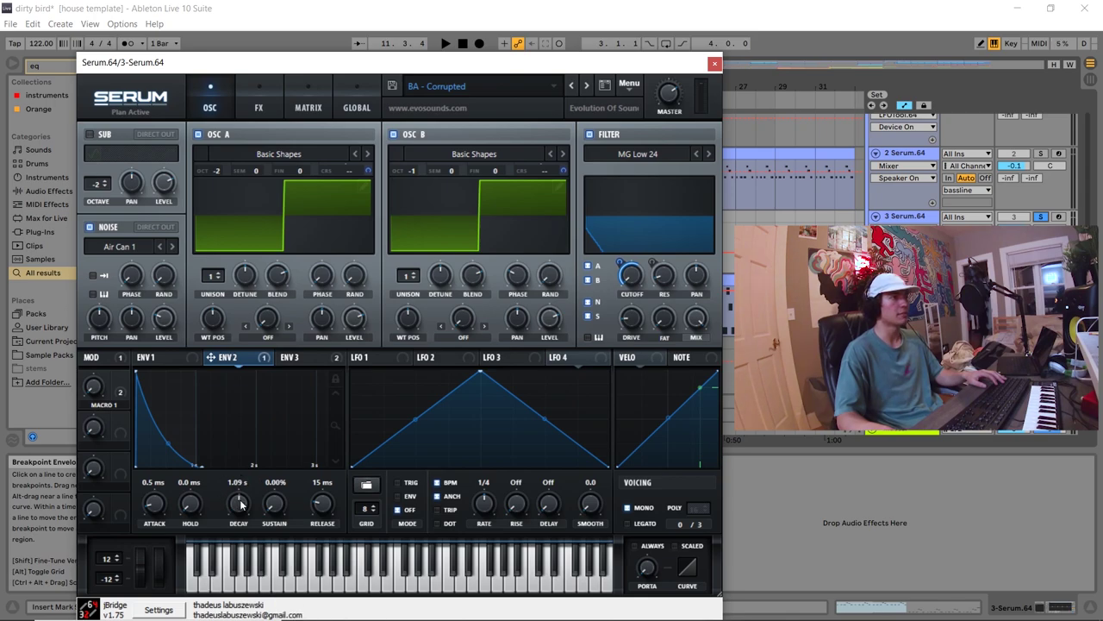
pyautogui.scroll(-2, 238, 508)
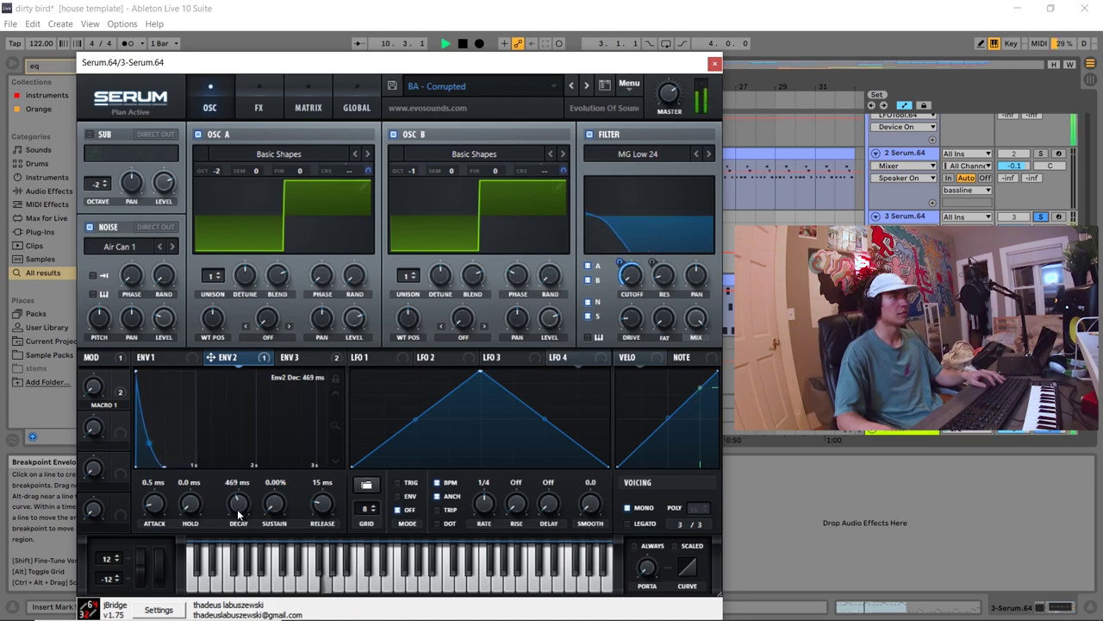
pyautogui.click(715, 63)
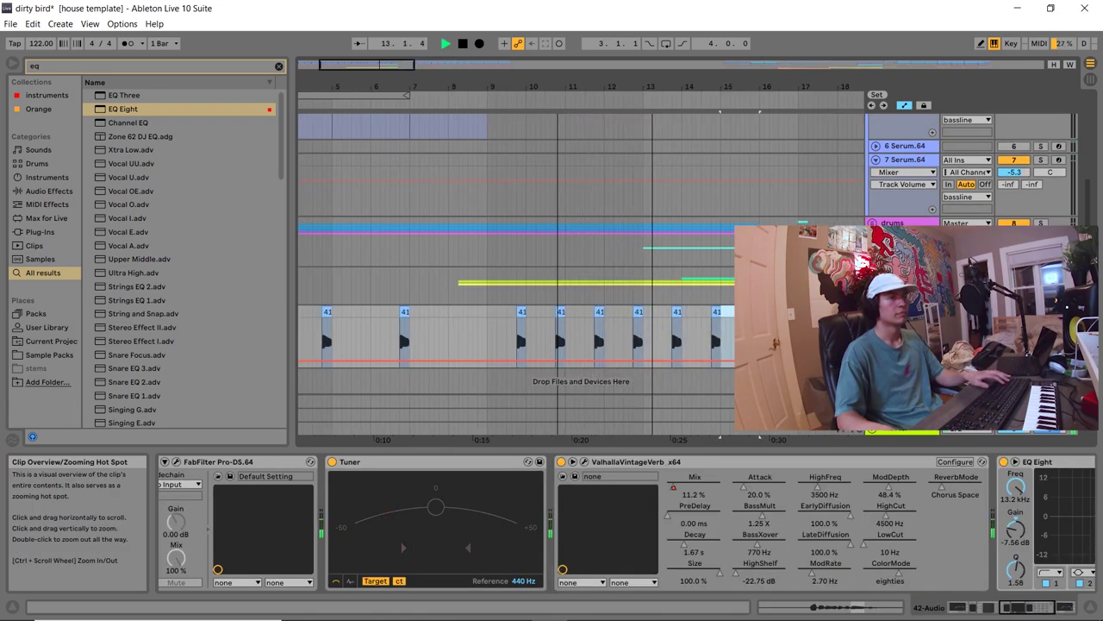
# - Delete the three vocal clips between bars 2 and 8 on the 42 Audio track and stop playback
pyautogui.moveTo(371, 65); pyautogui.dragTo(370, 82)
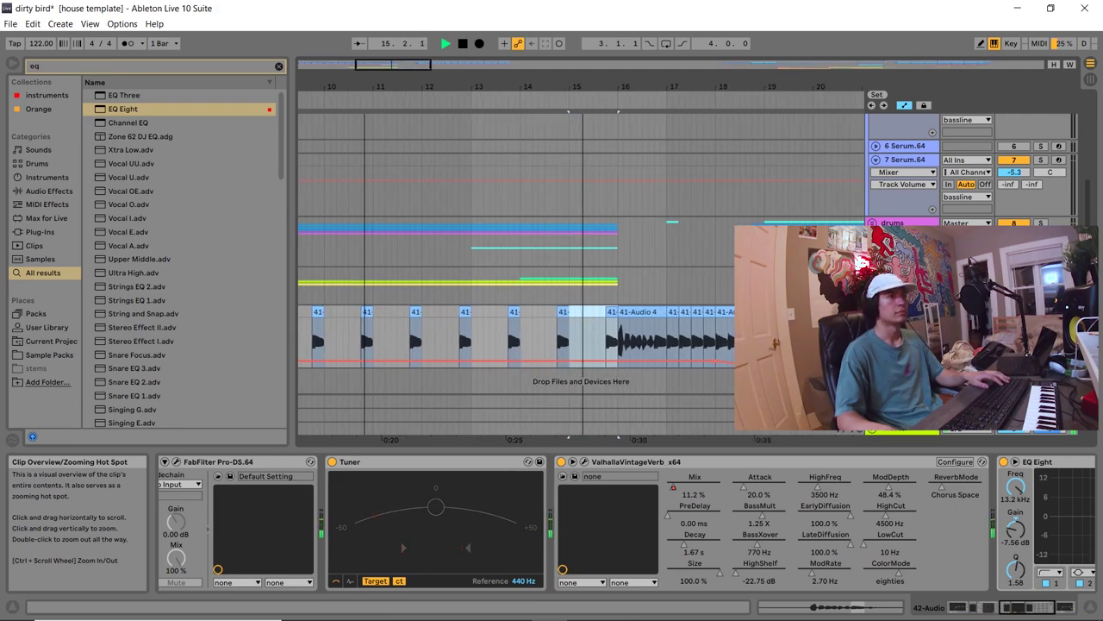
pyautogui.moveTo(369, 64); pyautogui.dragTo(316, 67)
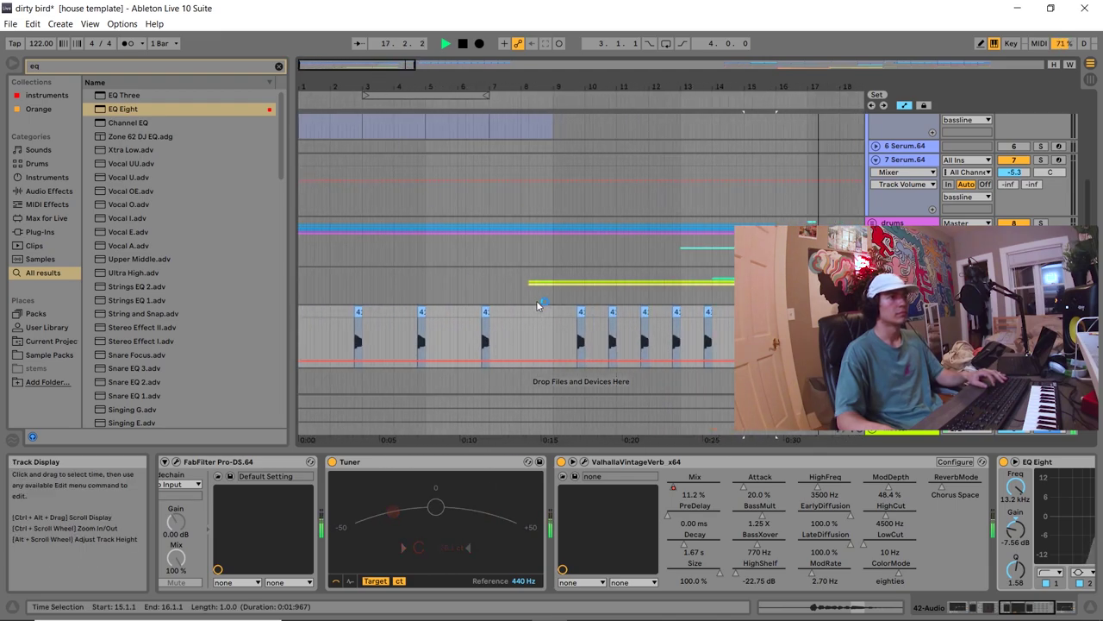
pyautogui.moveTo(532, 313); pyautogui.dragTo(351, 307)
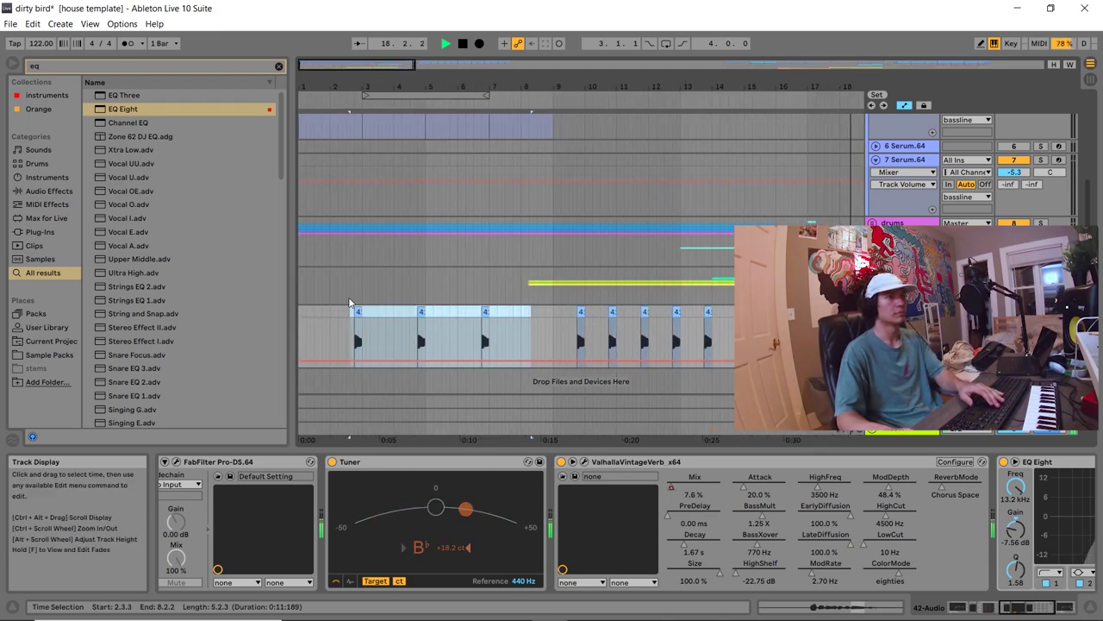
pyautogui.press('Delete')
pyautogui.press('space')
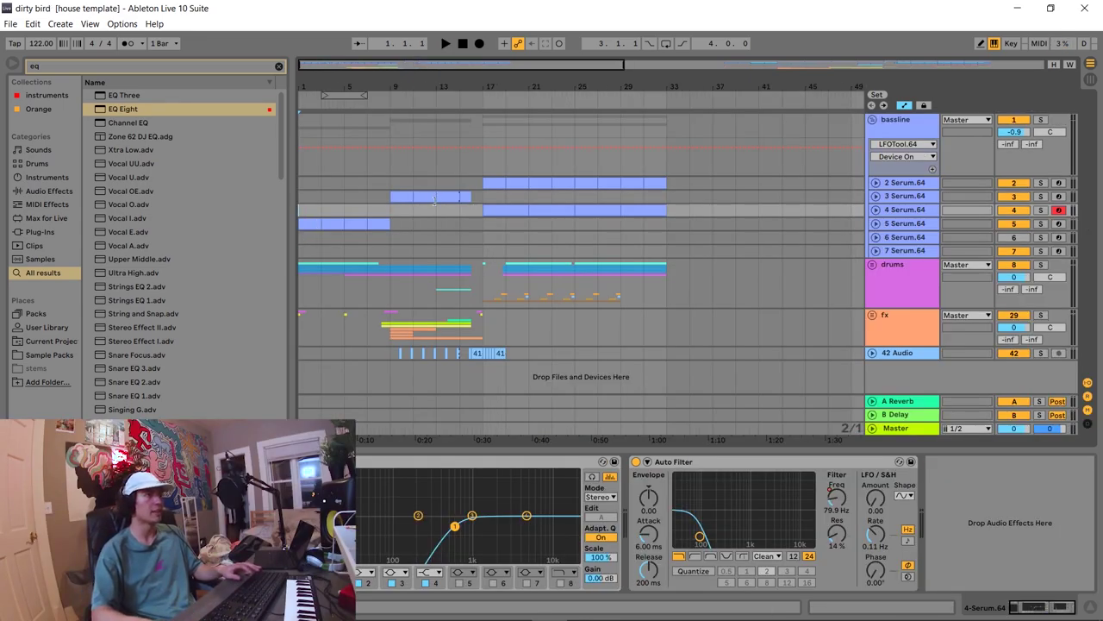
# - Play the arrangement from the start, unfold the fx group to review its tracks, and fold it again
pyautogui.press('space')
pyautogui.click(873, 316)
pyautogui.scroll(-3, 466, 231)
pyautogui.scroll(-2, 416, 218)
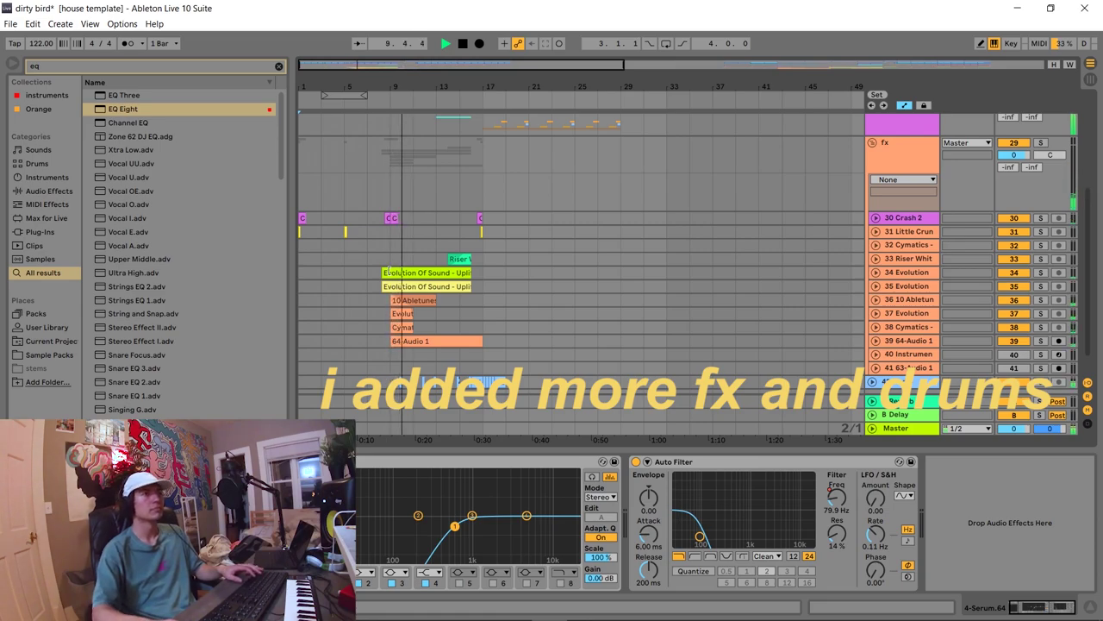
pyautogui.scroll(-1, 664, 216)
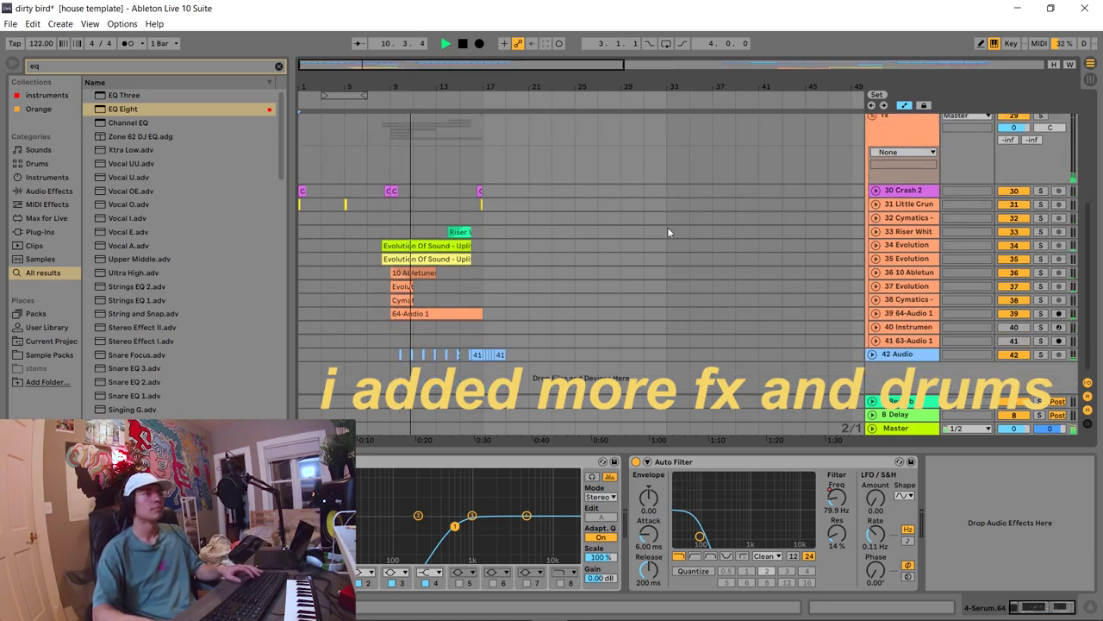
pyautogui.click(873, 115)
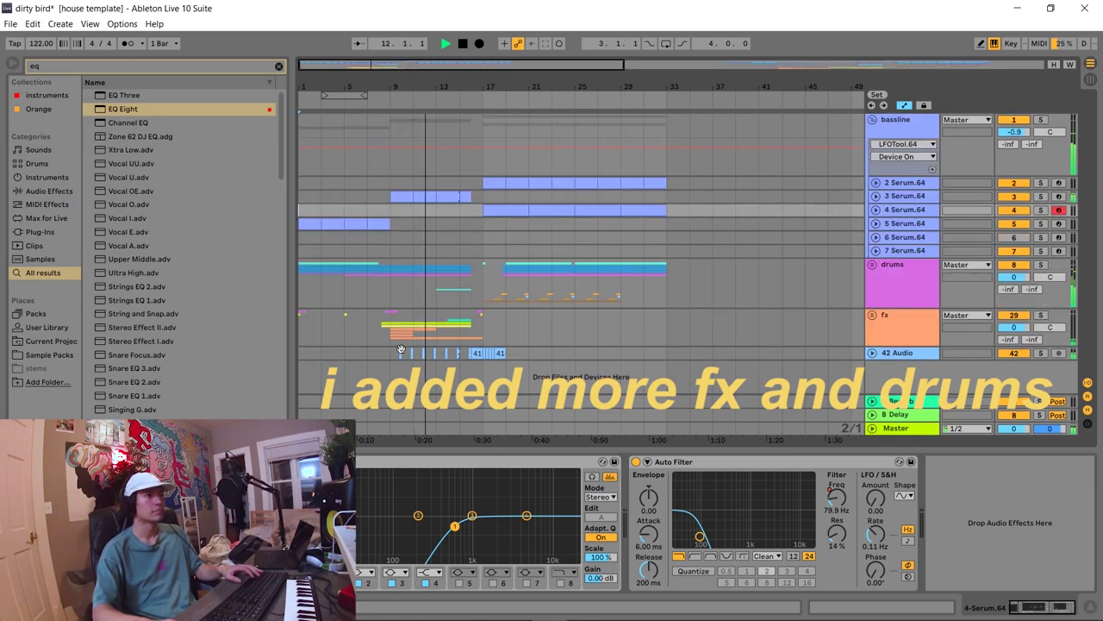